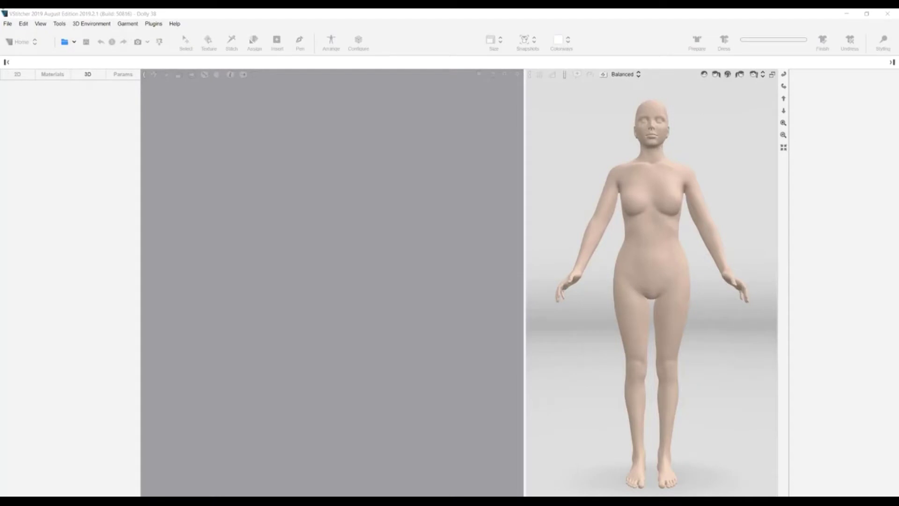
- Create a new garment
click(8, 24)
click(42, 34)
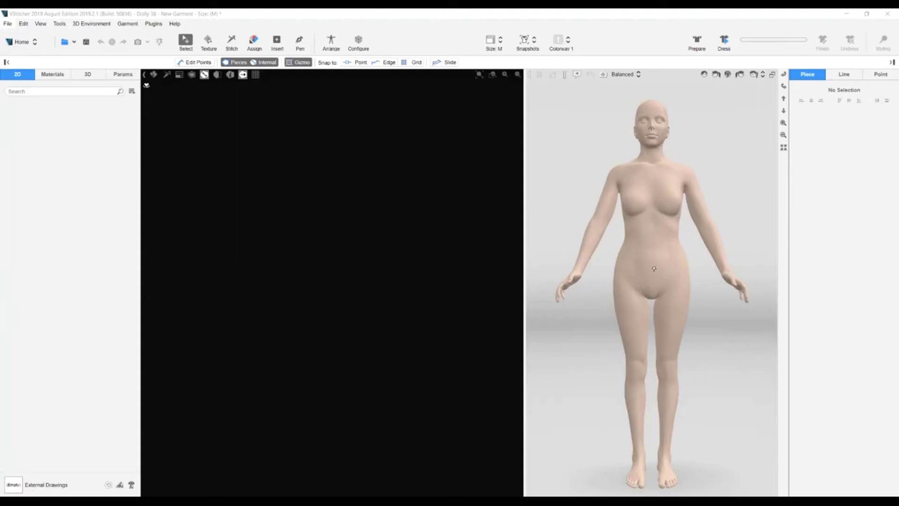
- Open the avatar for editing and examine its waist measurement
right_click(655, 267)
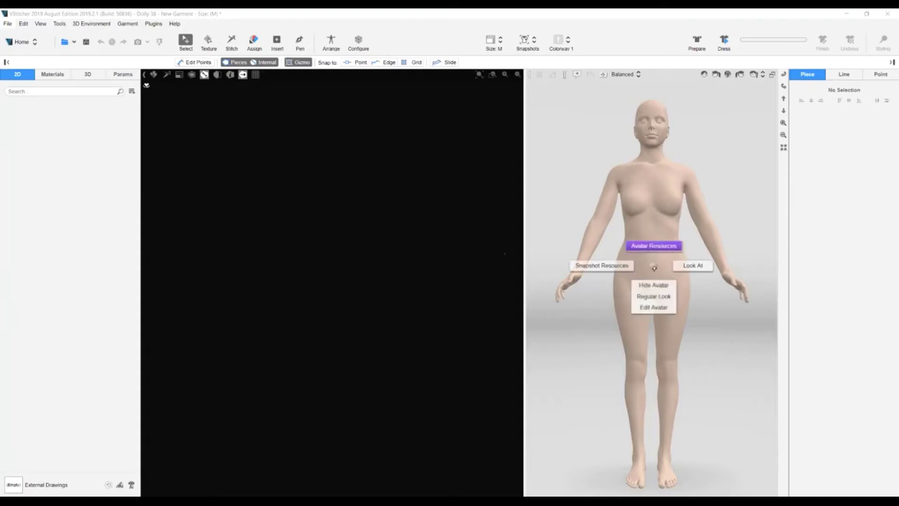
click(654, 307)
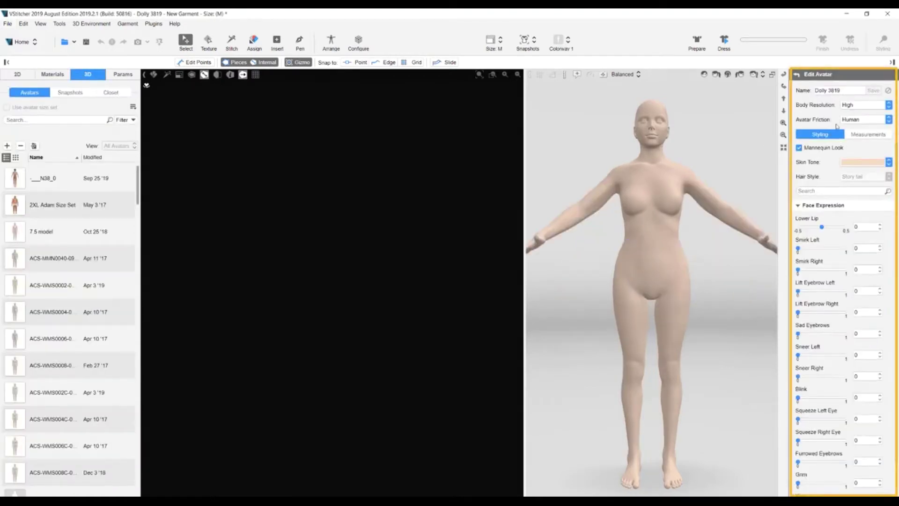
click(886, 133)
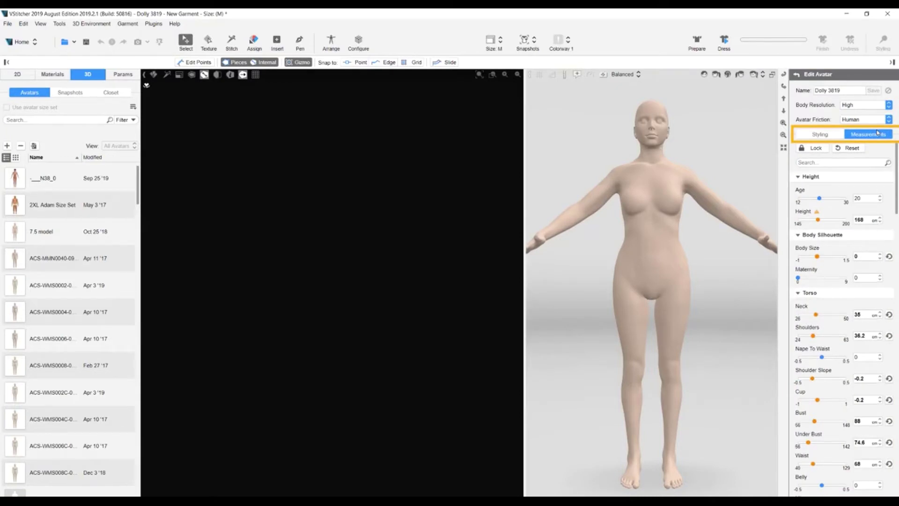
scroll(846, 289, down, 5)
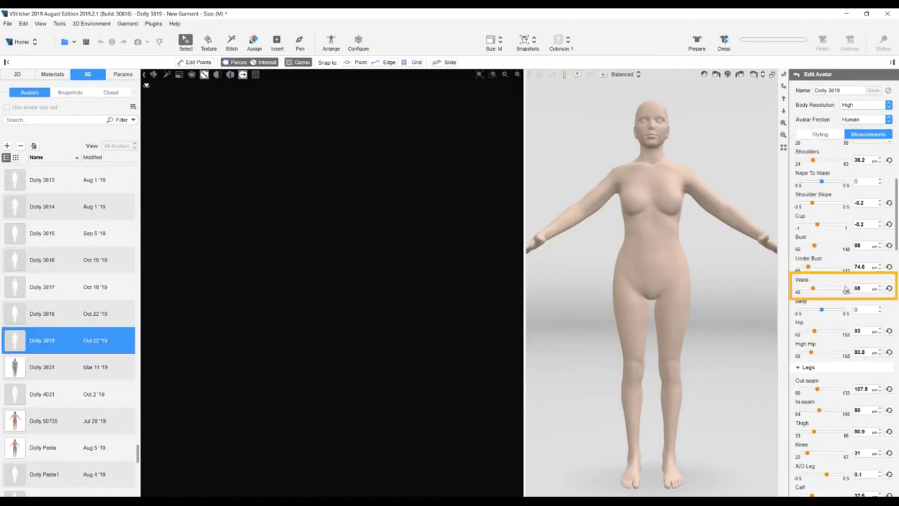
click(846, 289)
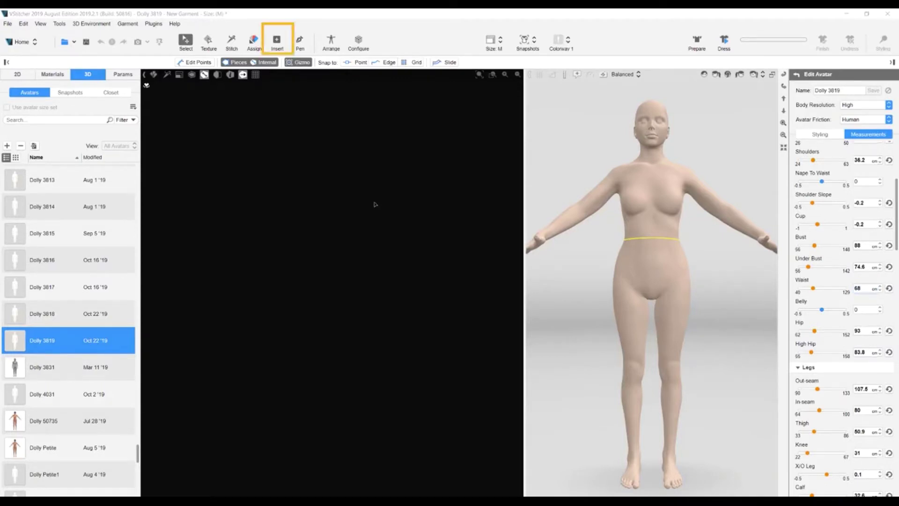
- Insert a rectangular pattern piece about 24.8 cm wide and 54.9 cm high in the empty 2D area
click(277, 41)
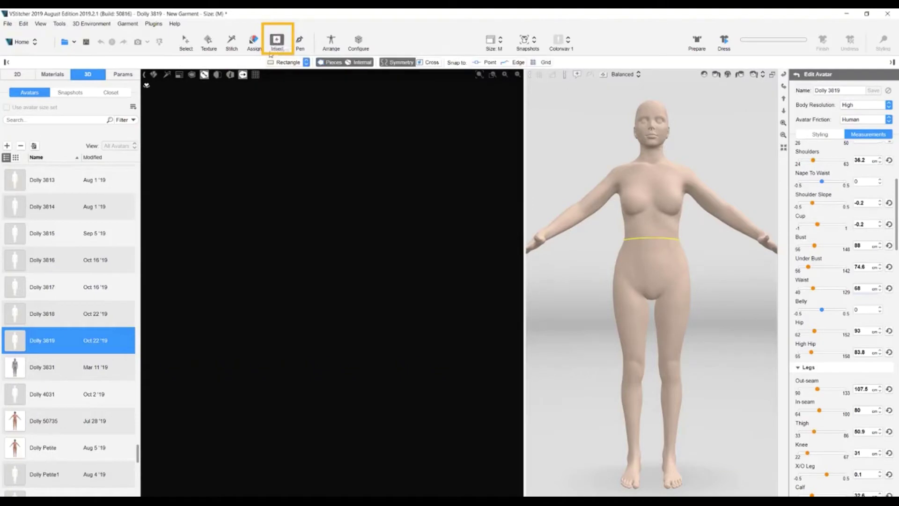
click(281, 62)
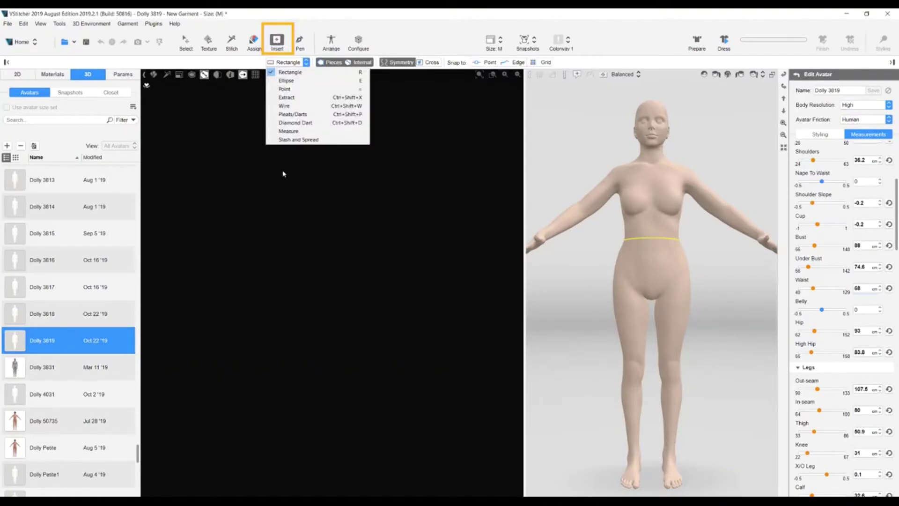
drag(283, 172, 370, 364)
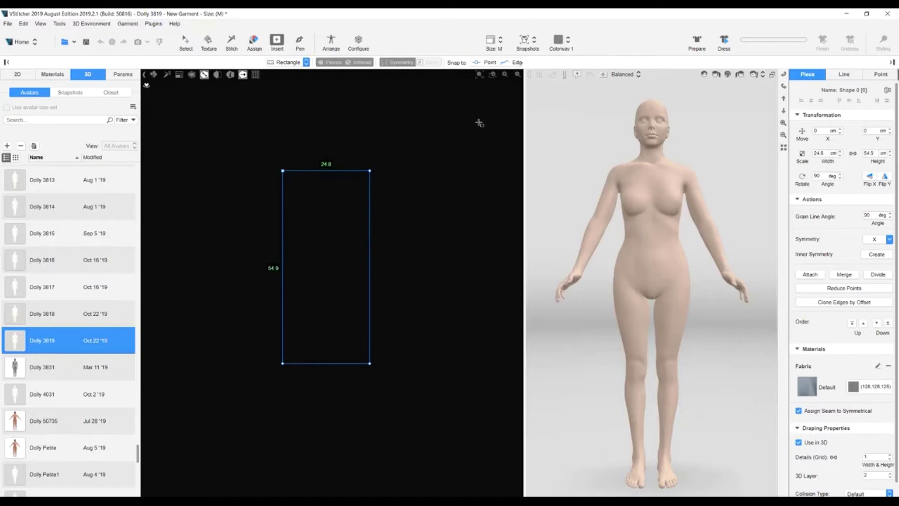
- Unlink the rectangle's aspect ratio and scale it to 23.5 cm wide and 50 cm high
click(186, 42)
click(342, 232)
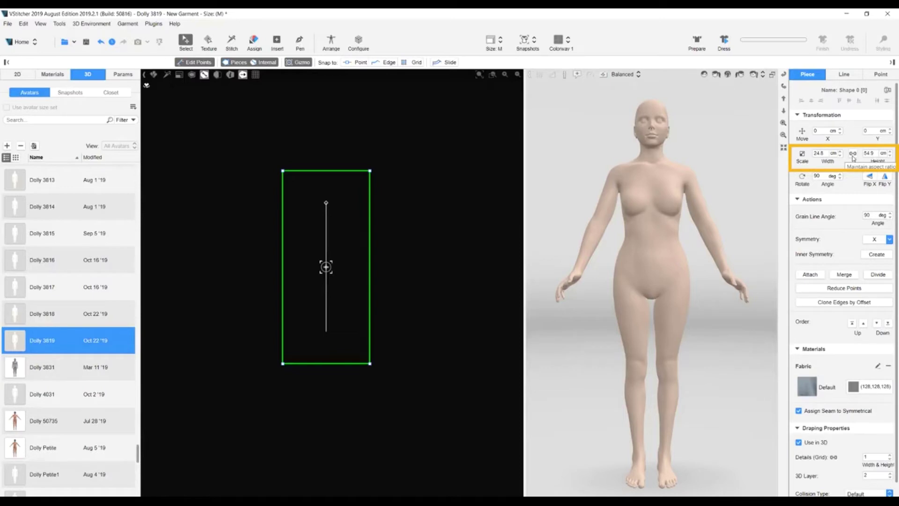
click(853, 156)
double_click(819, 153)
text(23)
key(Return)
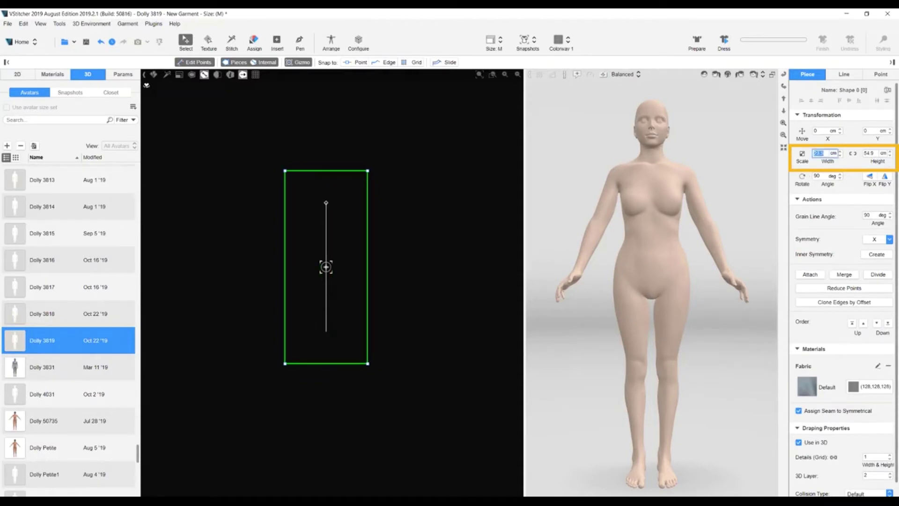
double_click(869, 154)
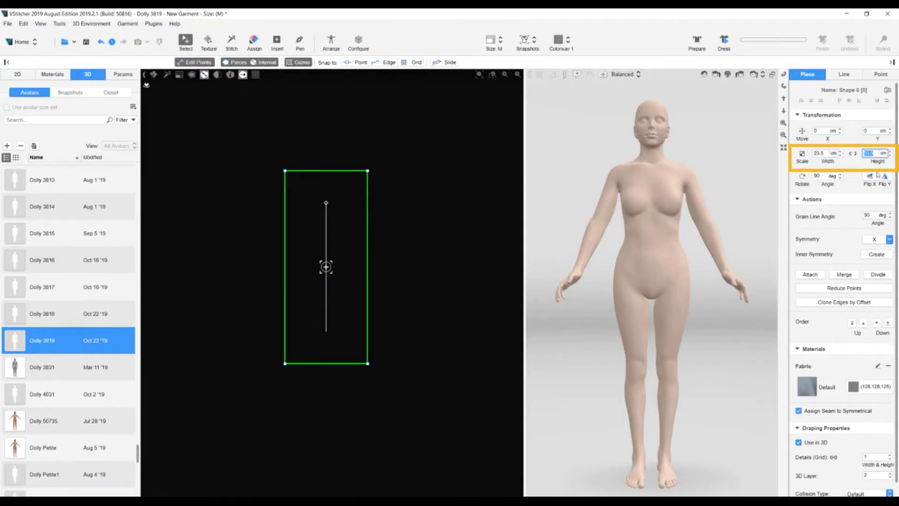
text(50)
key(Return)
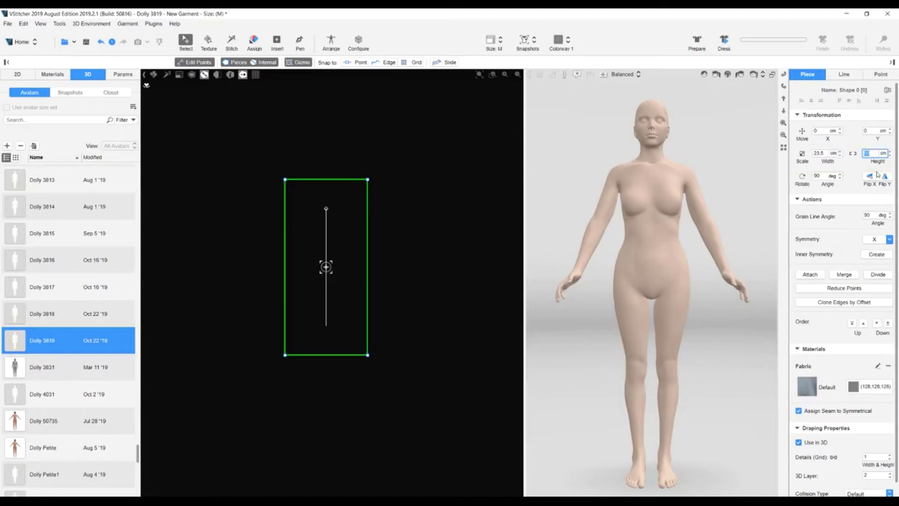
key(Escape)
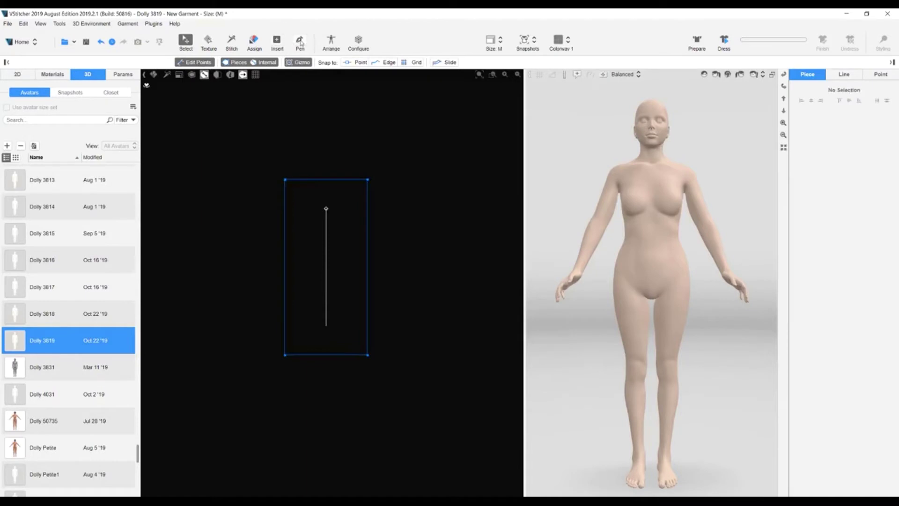
- Add a point on the rectangle's left edge with the Pen tool, 21 cm below the upper corner
click(300, 41)
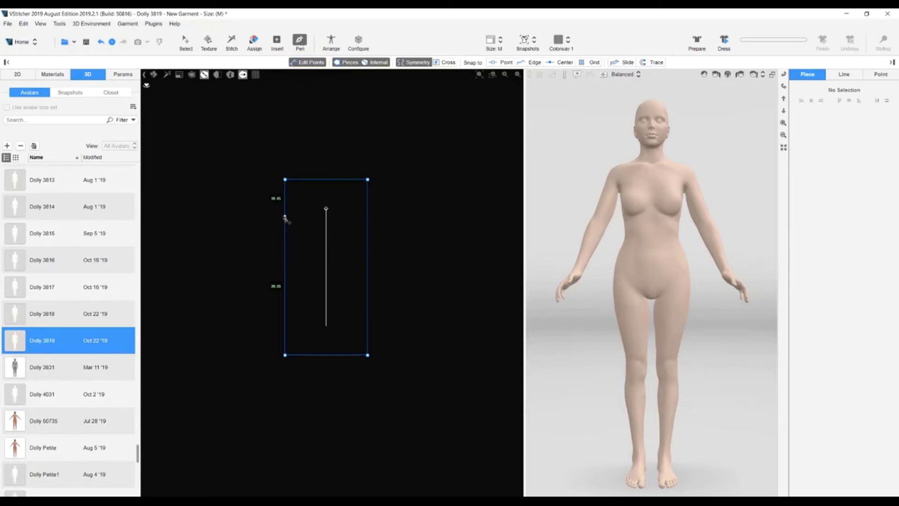
click(286, 255)
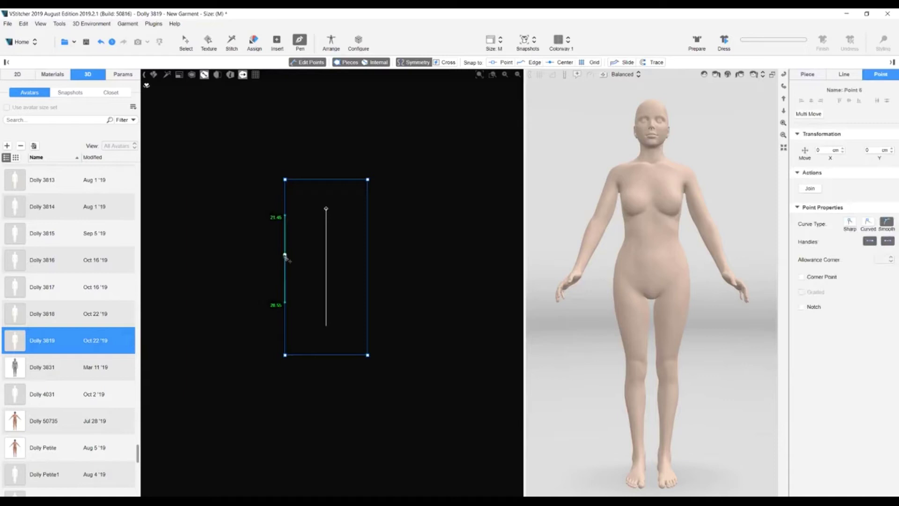
key(Tab)
text(21)
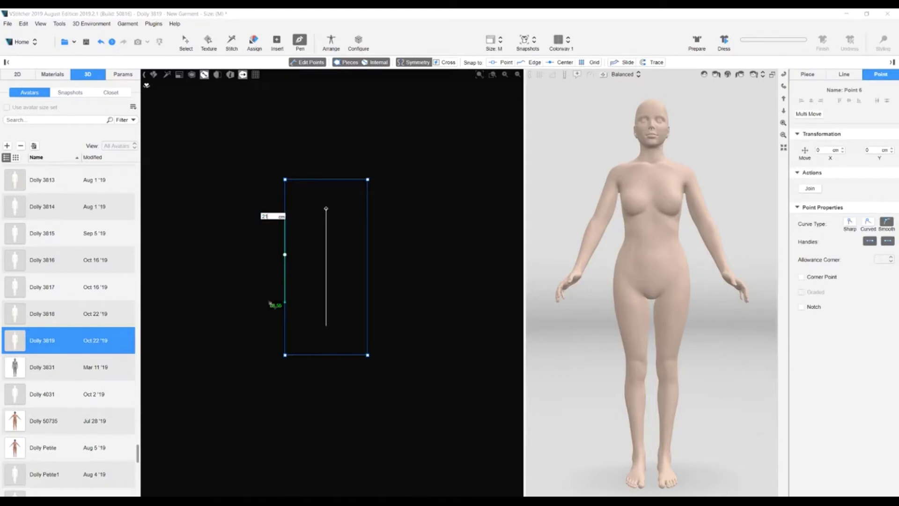
key(Return)
key(Escape)
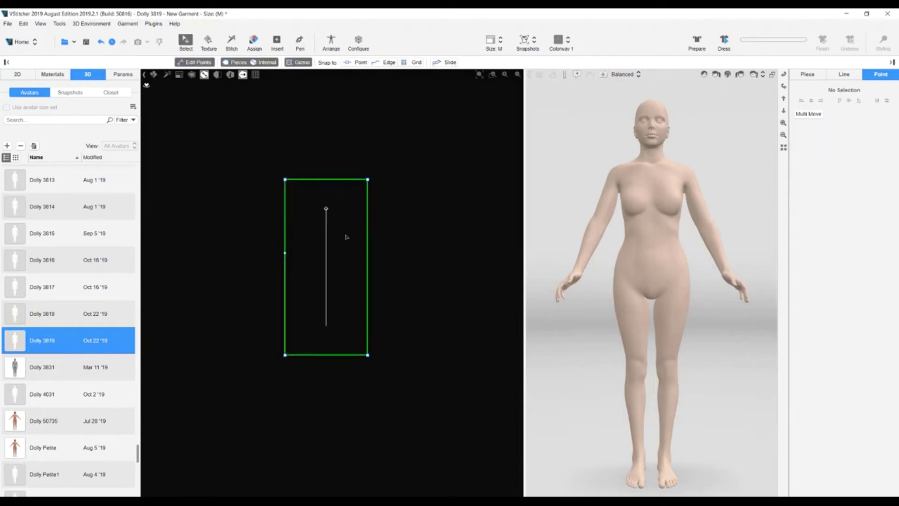
- Try marking the new point on the rectangle's left edge as a corner point
click(285, 253)
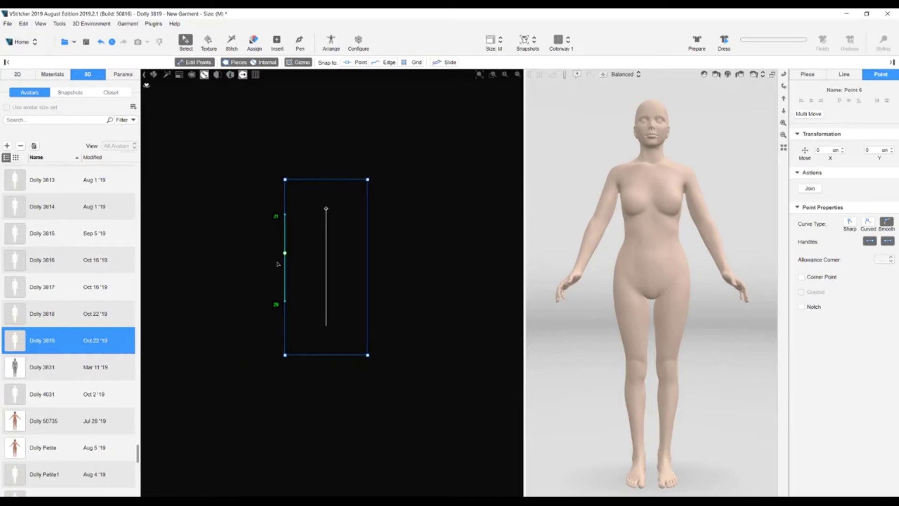
click(802, 279)
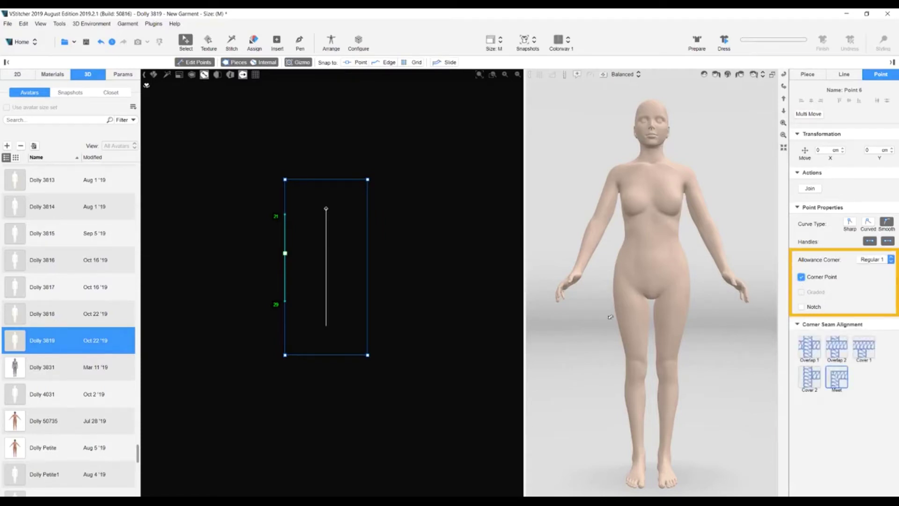
click(275, 253)
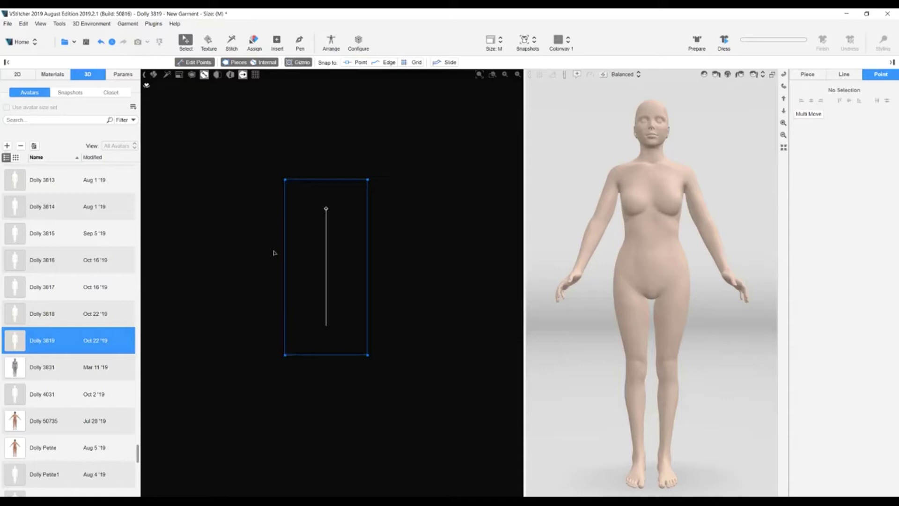
- Move the piece's upper-left corner point 3.5 cm inward along X and 1 cm upward along Y
click(286, 180)
click(285, 180)
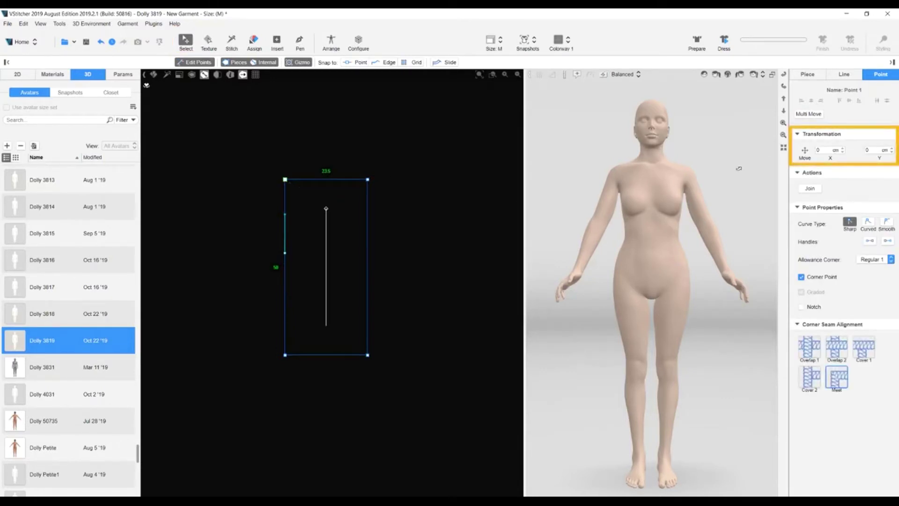
click(822, 152)
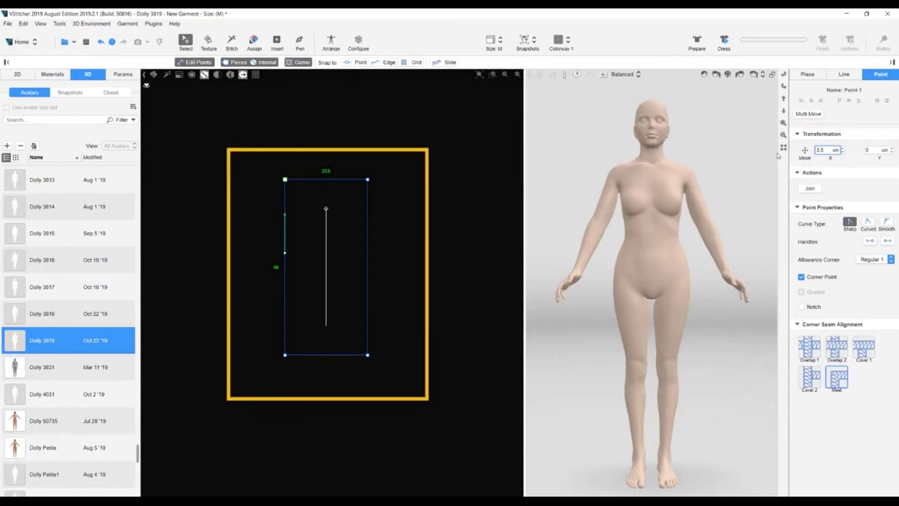
key(Return)
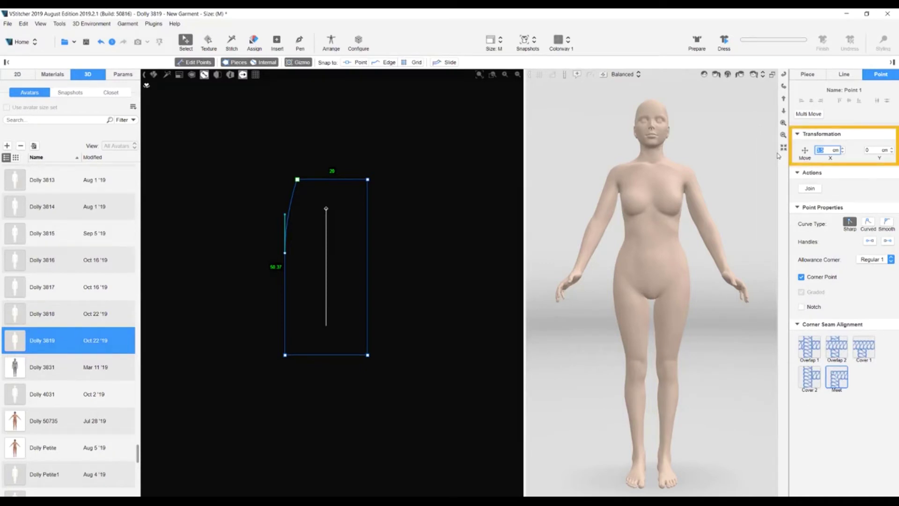
key(Tab)
key(Return)
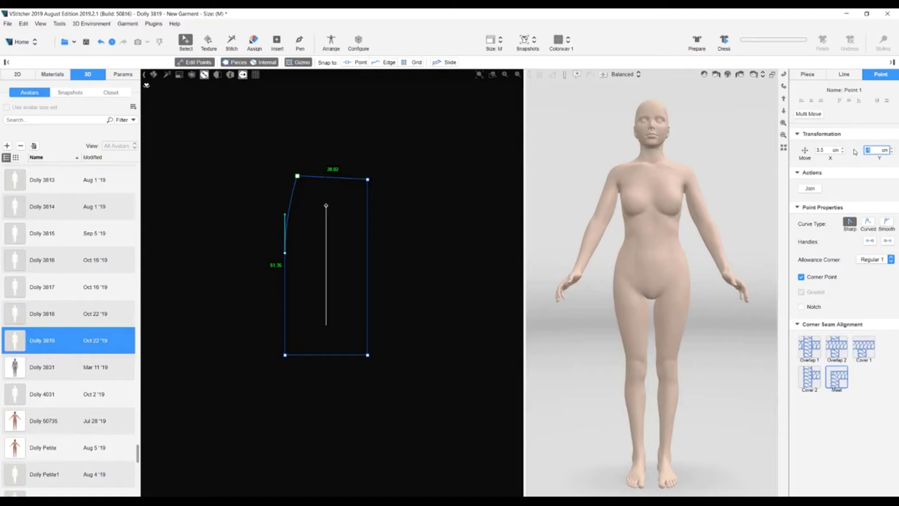
- Change the curve type of the point on the piece's left edge to Sharp and then to Curved
click(285, 254)
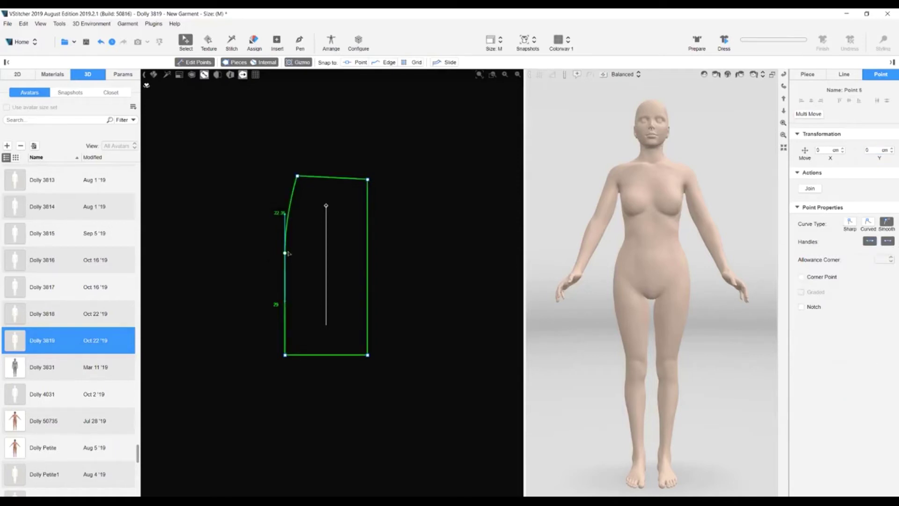
click(285, 254)
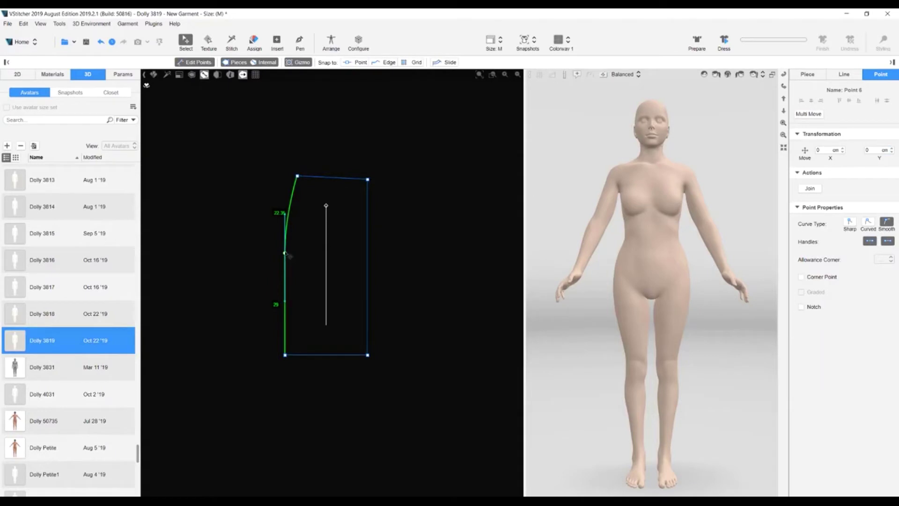
click(851, 223)
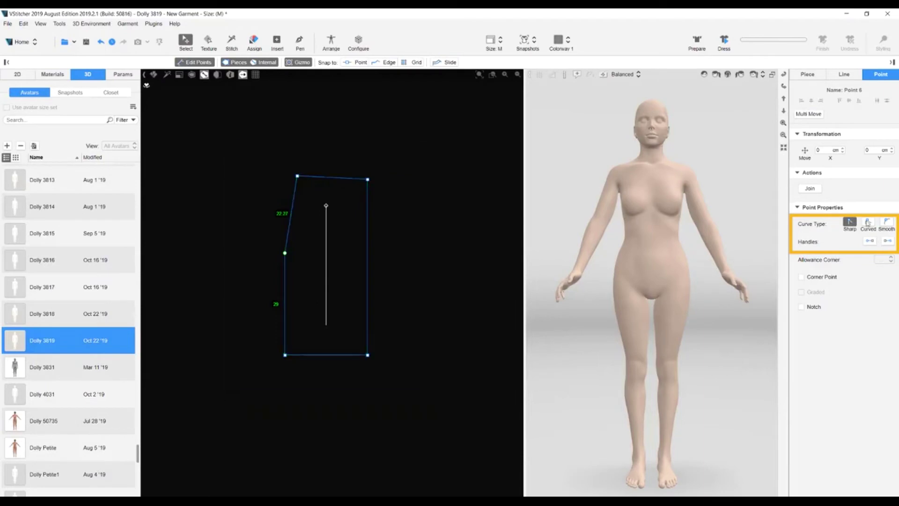
click(868, 222)
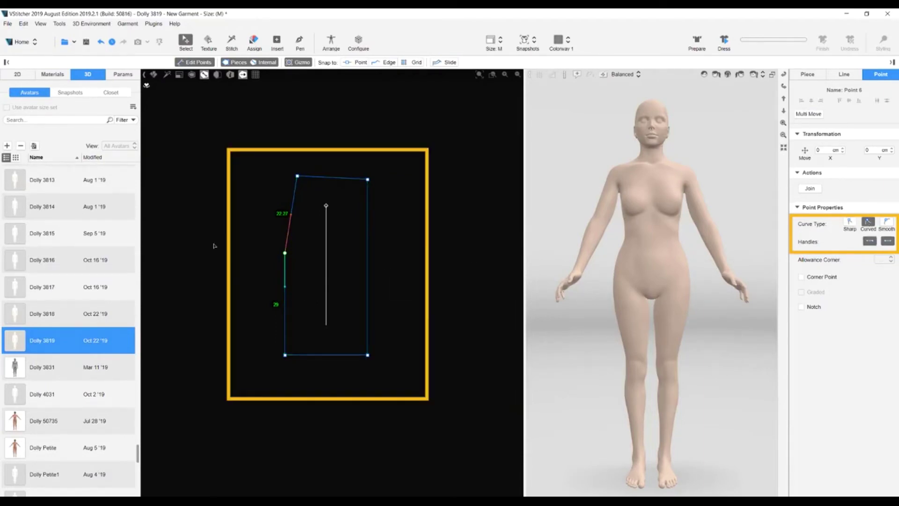
- Try bending the left edge with the point's curve handles, using the Curved and Smooth curve types
drag(285, 286, 245, 297)
mouse_move(291, 214)
mouse_down()
mouse_move(317, 180)
mouse_move(287, 215)
mouse_up()
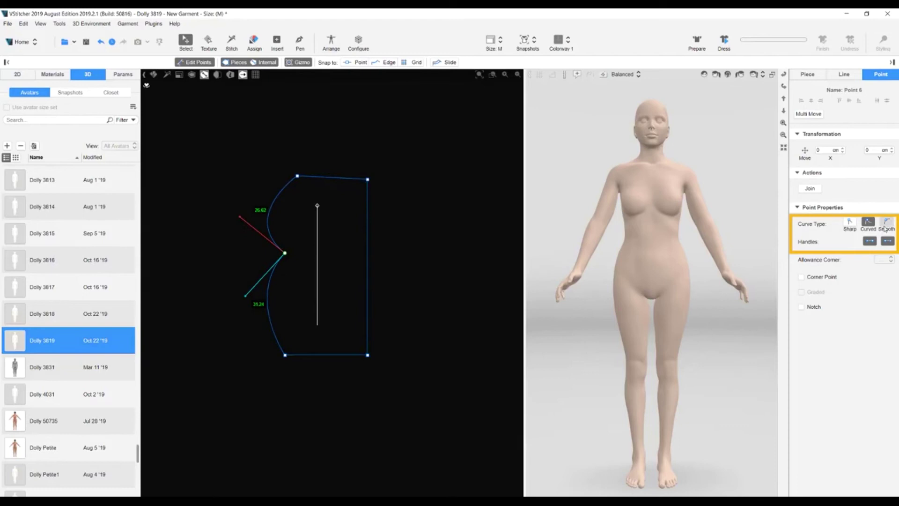
click(885, 227)
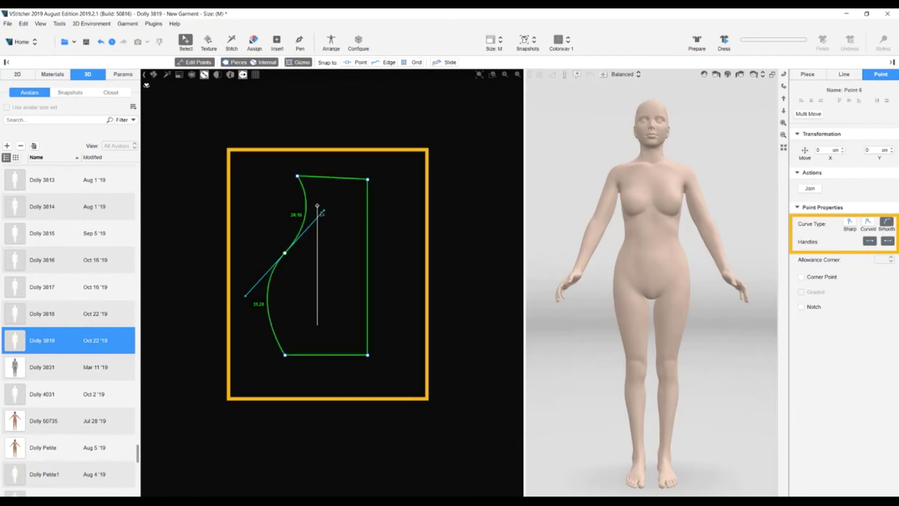
mouse_move(324, 210)
mouse_down()
mouse_move(255, 209)
mouse_move(303, 221)
mouse_move(274, 212)
mouse_up()
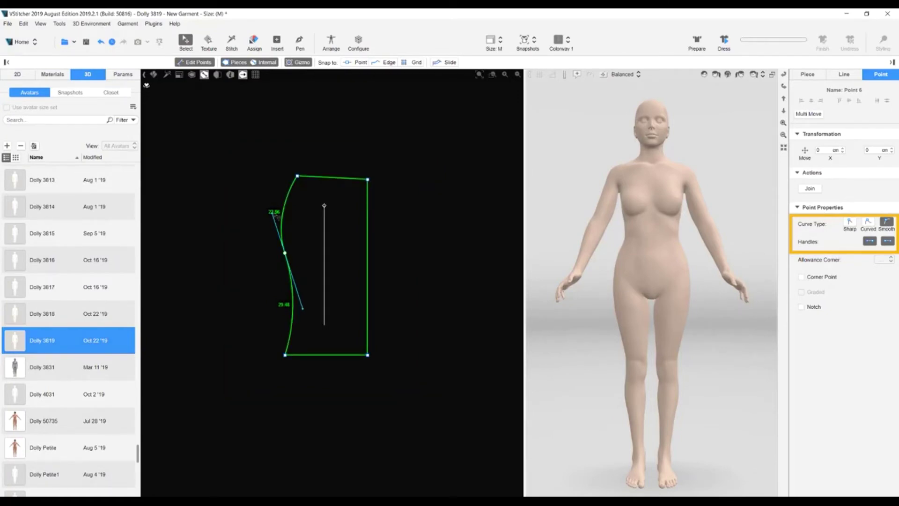
- Set the left-edge point to Curved, align its upper handle vertically to shape the hip curve, and turn off its lower handle
click(871, 222)
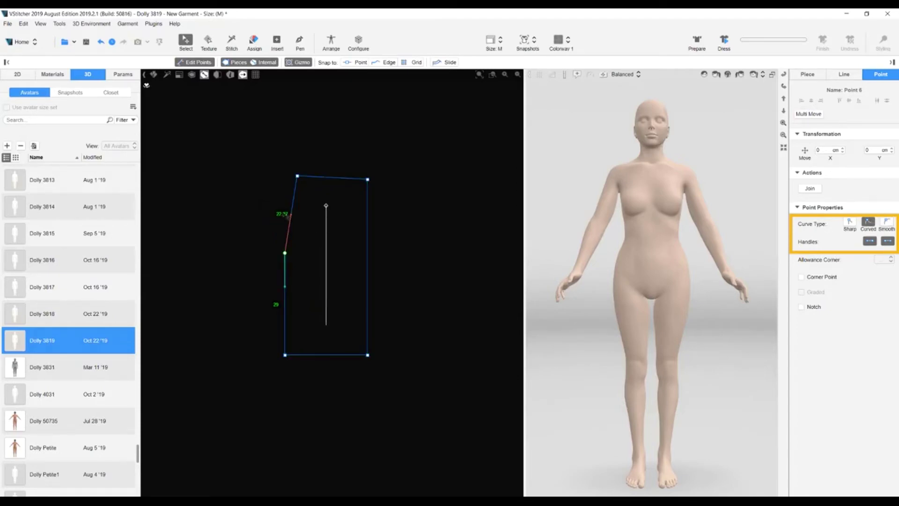
drag(294, 219, 289, 224)
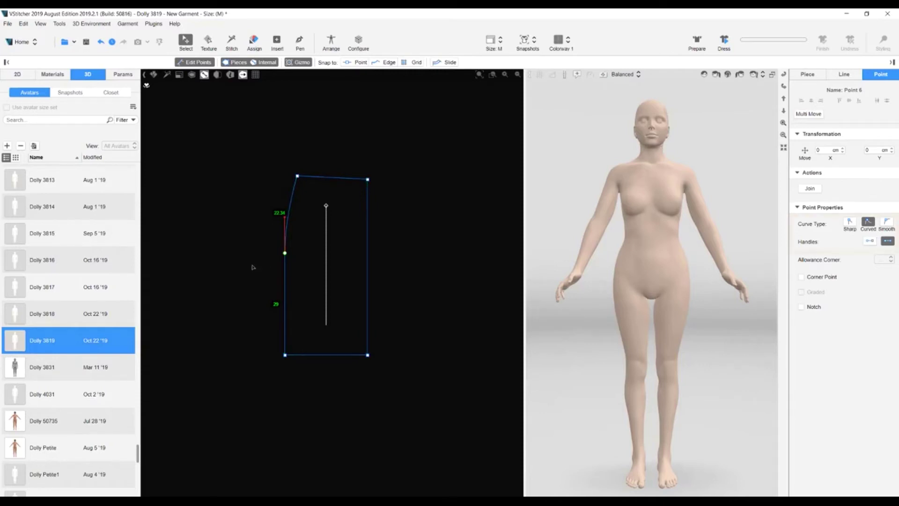
click(869, 241)
click(870, 240)
- Set the piece's upper-left corner point to Curved and shorten and lower its inner handle to gently curve the waist edge
click(298, 176)
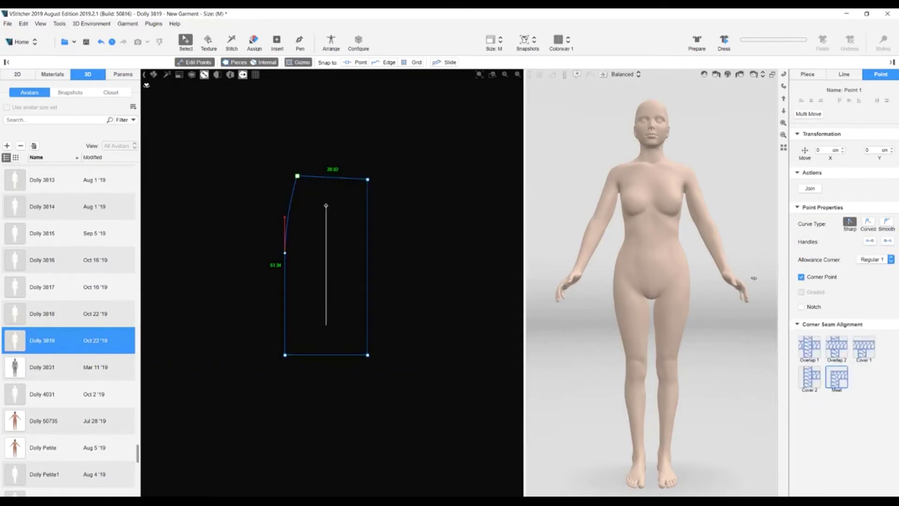
click(869, 224)
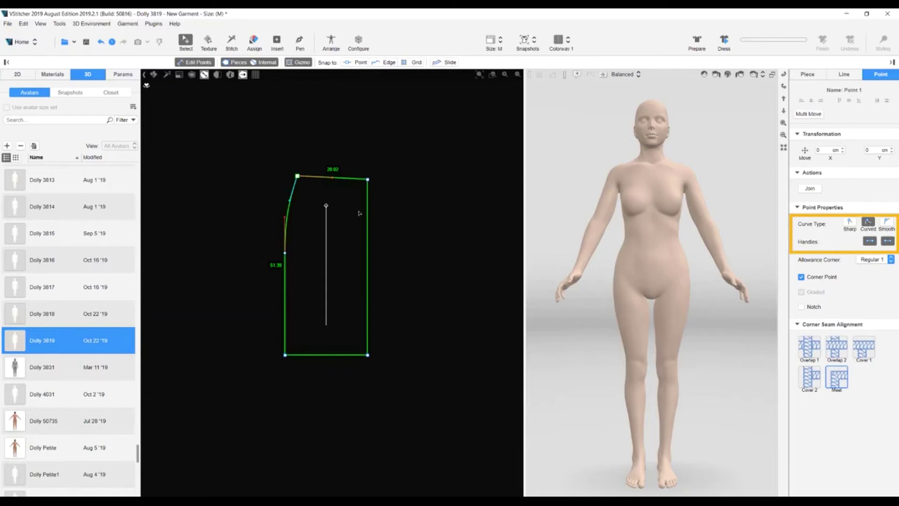
scroll(300, 180, up, 3)
drag(374, 179, 326, 179)
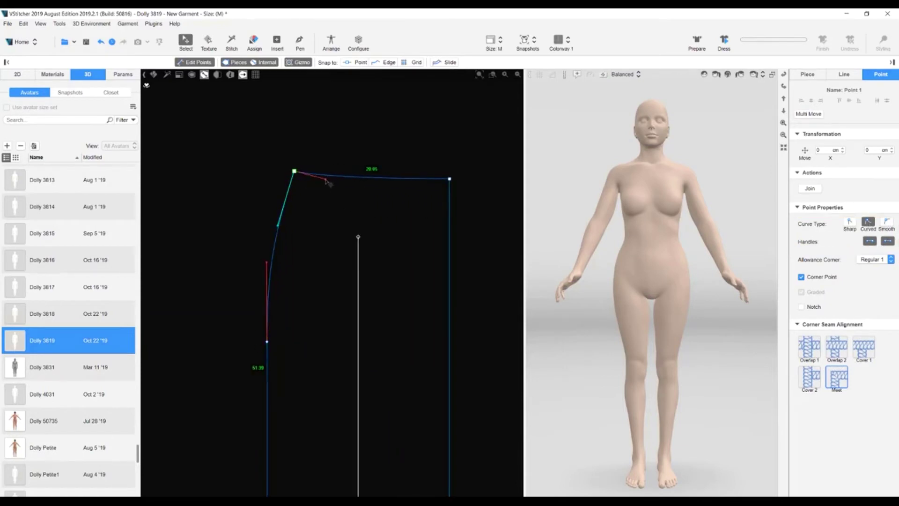
scroll(249, 313, down, 3)
- Duplicate the whole pattern piece and place the copy beside the original on its right
click(250, 313)
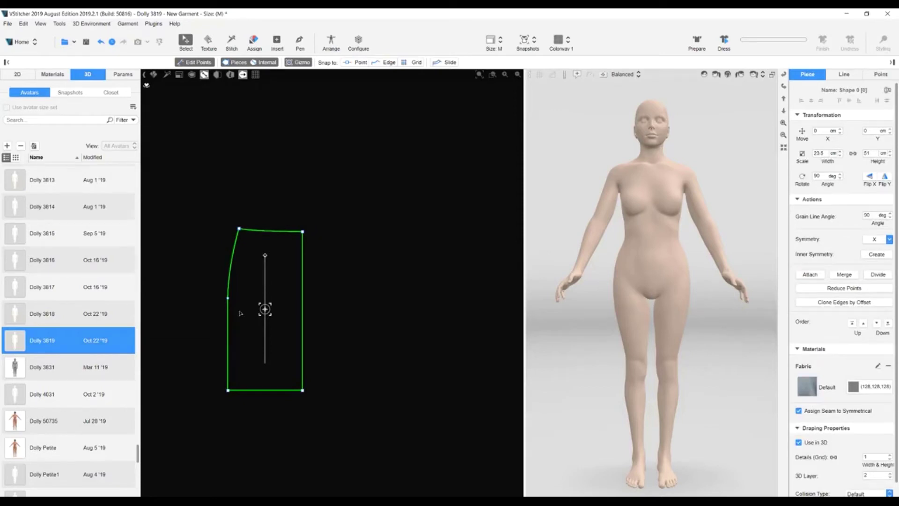
key(Escape)
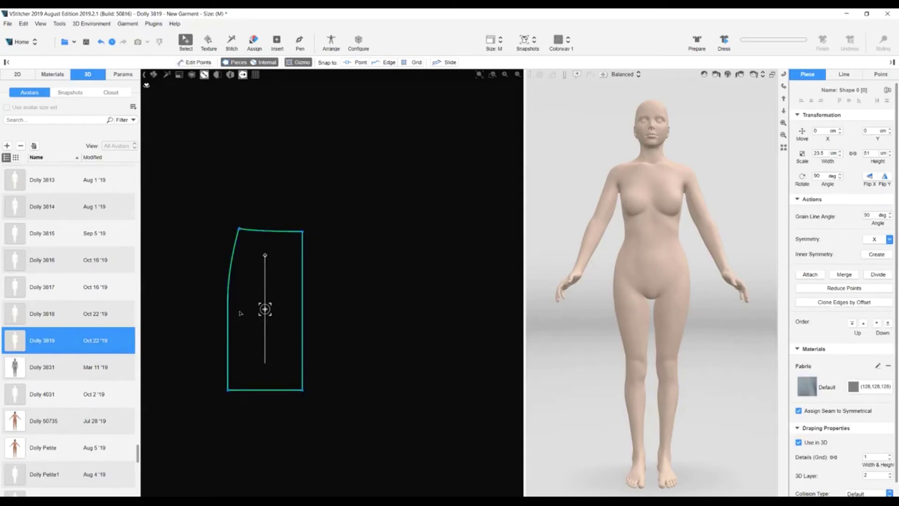
key(ctrl+d)
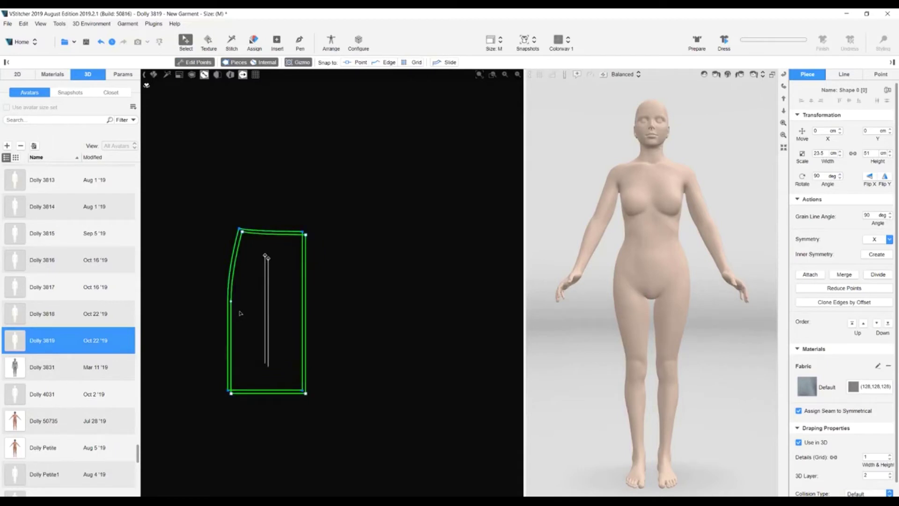
drag(240, 313, 387, 308)
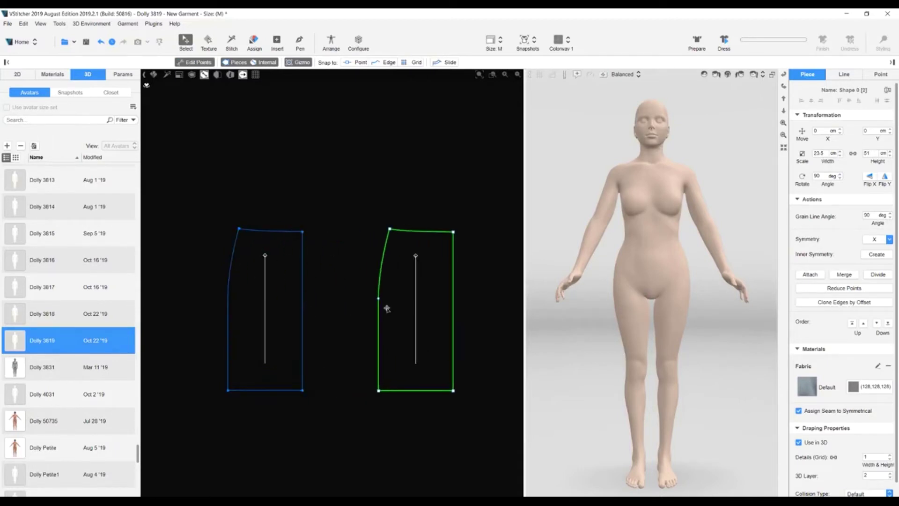
click(387, 463)
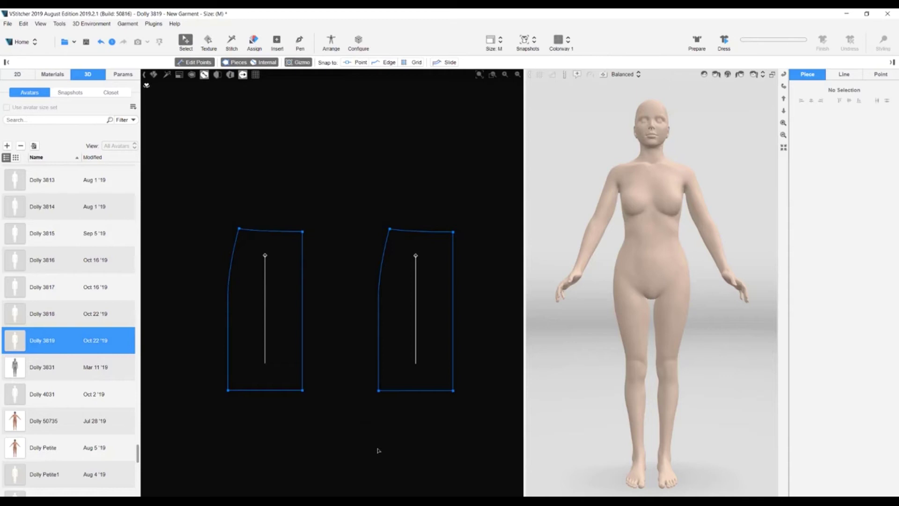
- Add a Pen point on the original piece's waist edge 7 cm from the upper-left corner and make it a corner point
click(265, 305)
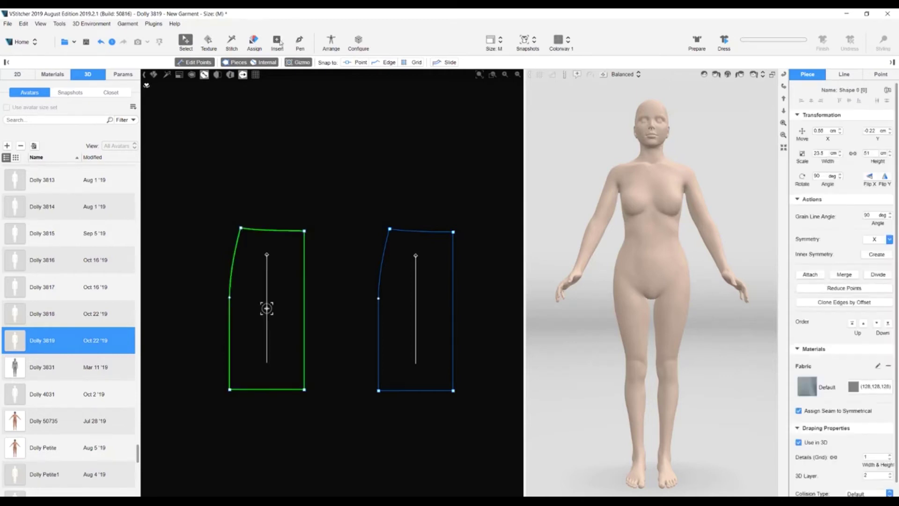
click(300, 41)
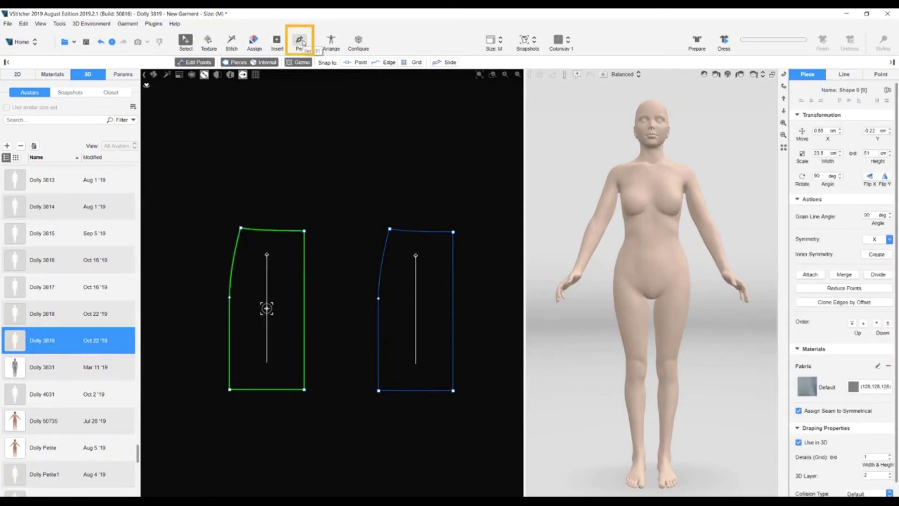
scroll(259, 236, up, 1)
scroll(259, 236, up, 1)
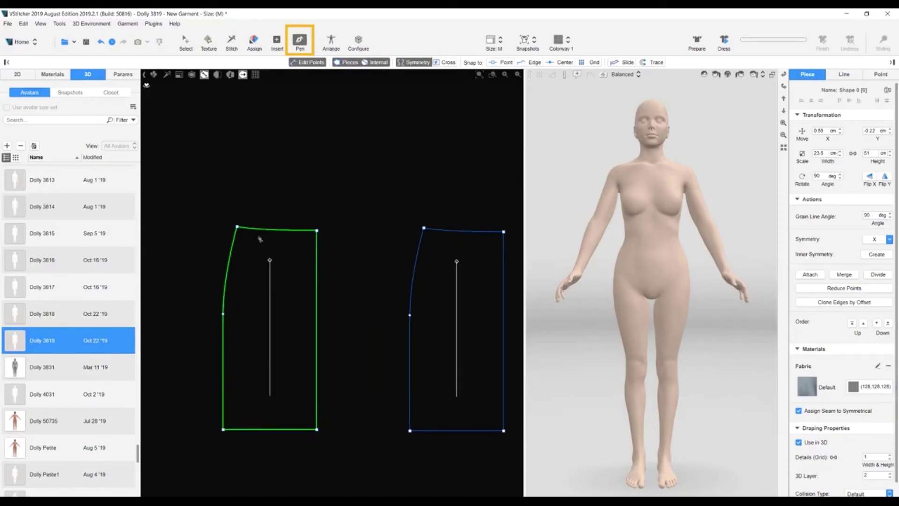
click(263, 231)
scroll(264, 234, up, 1)
drag(265, 233, 265, 234)
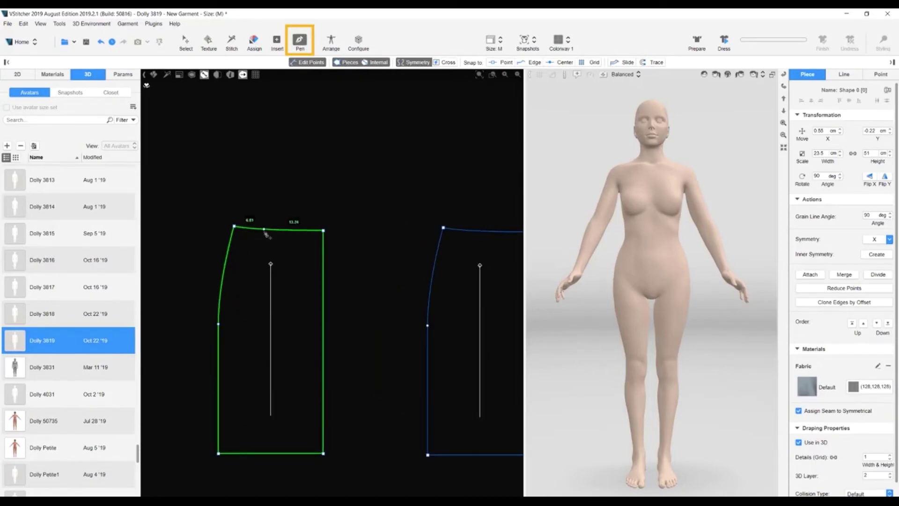
click(265, 233)
text(7)
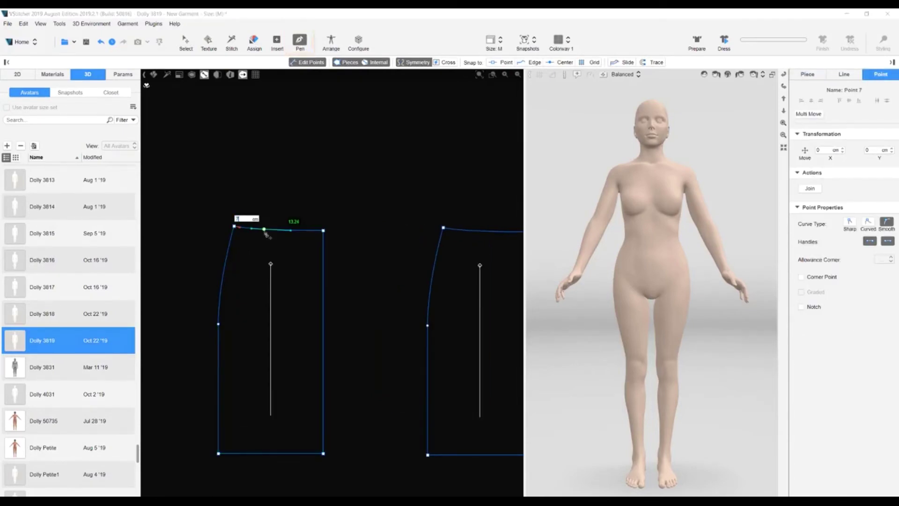
key(Return)
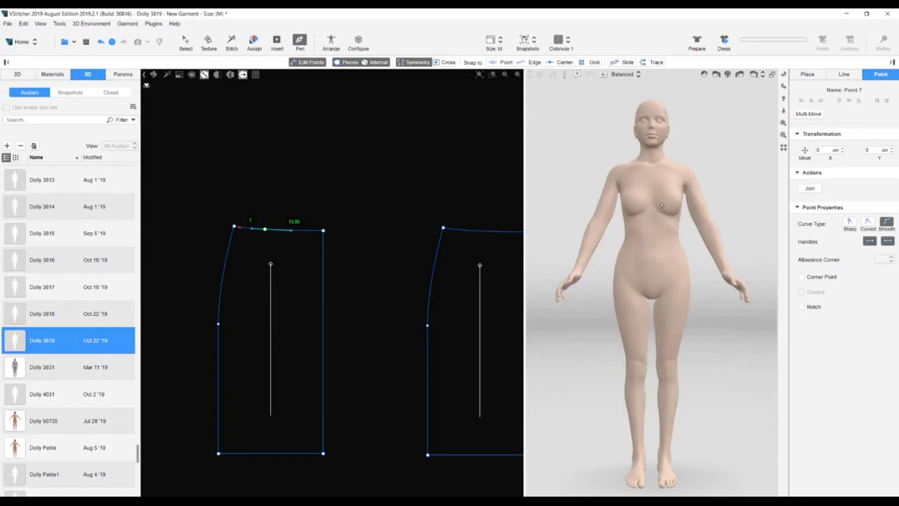
click(801, 278)
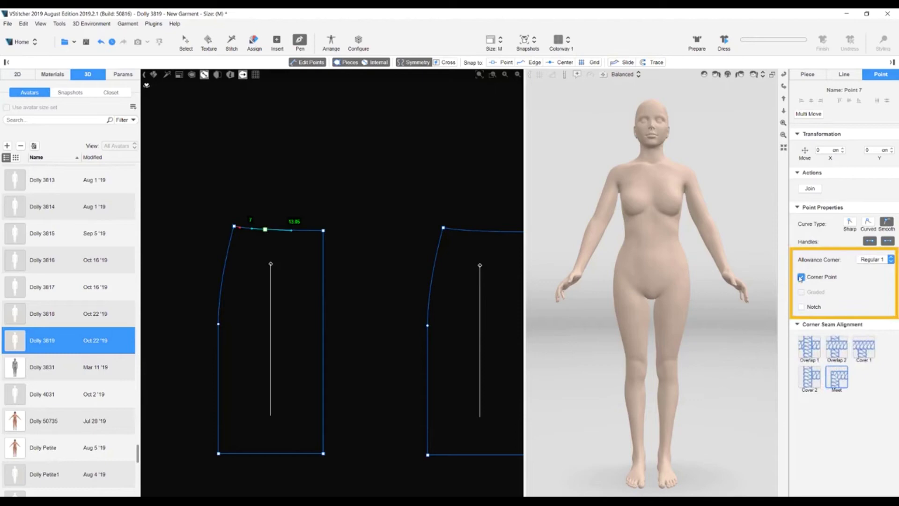
- Add a second waist-edge point 2.5 cm to the right of the first one and make it a corner point
scroll(260, 261, up, 3)
click(285, 206)
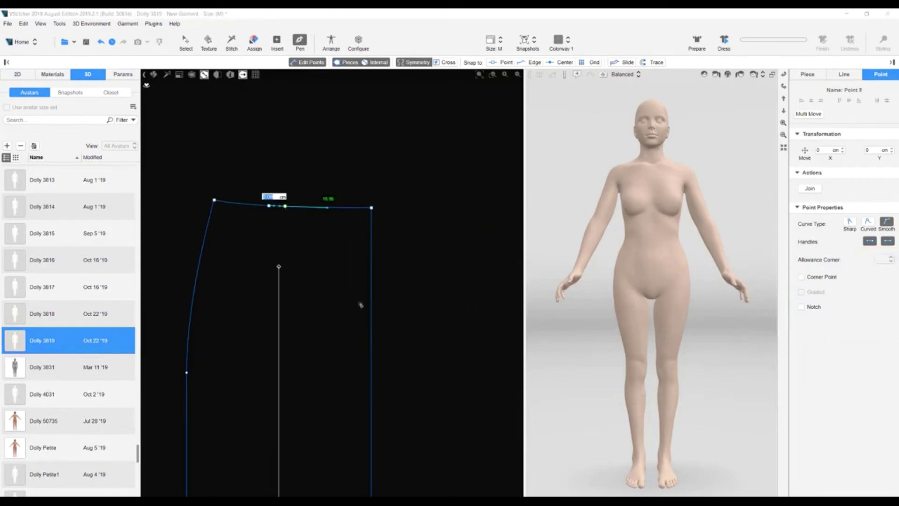
text(2.5)
key(Return)
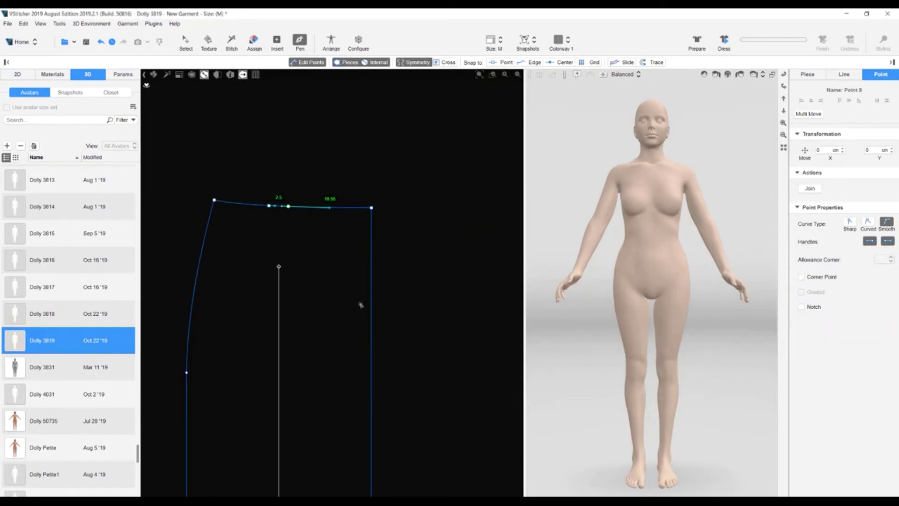
click(802, 277)
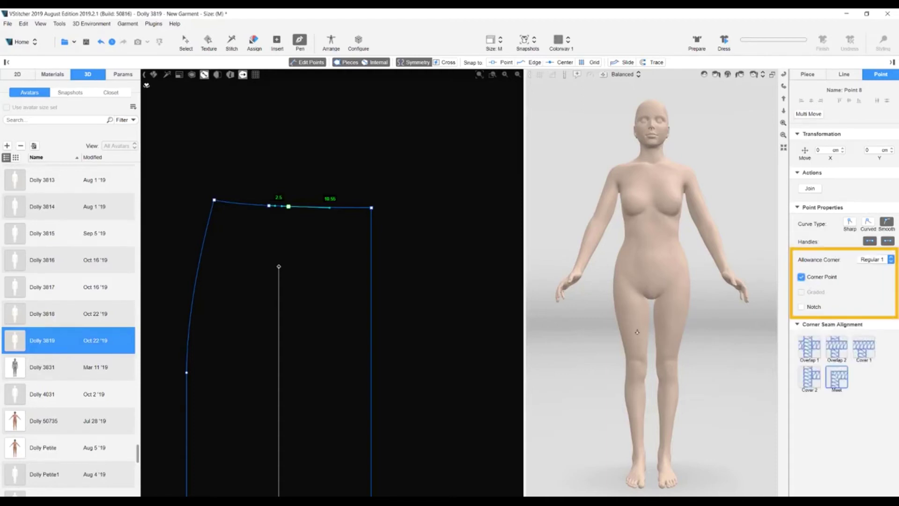
- Turn on snapping to Center, add a point midway between the two new waist points, and make it a corner point
scroll(282, 240, up, 2)
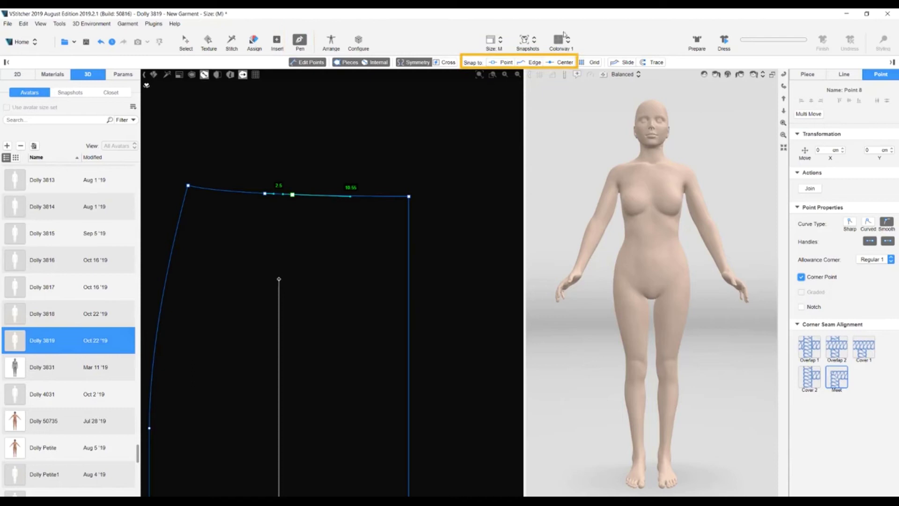
click(561, 63)
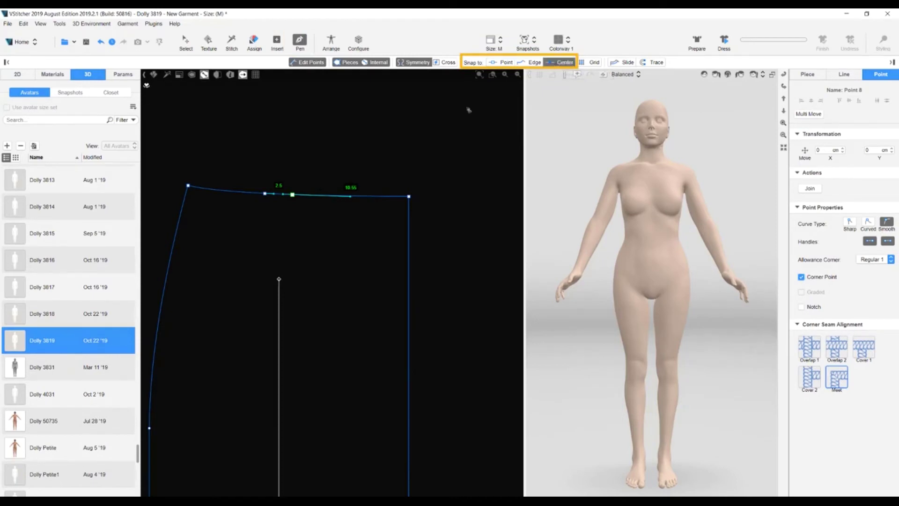
scroll(279, 203, up, 3)
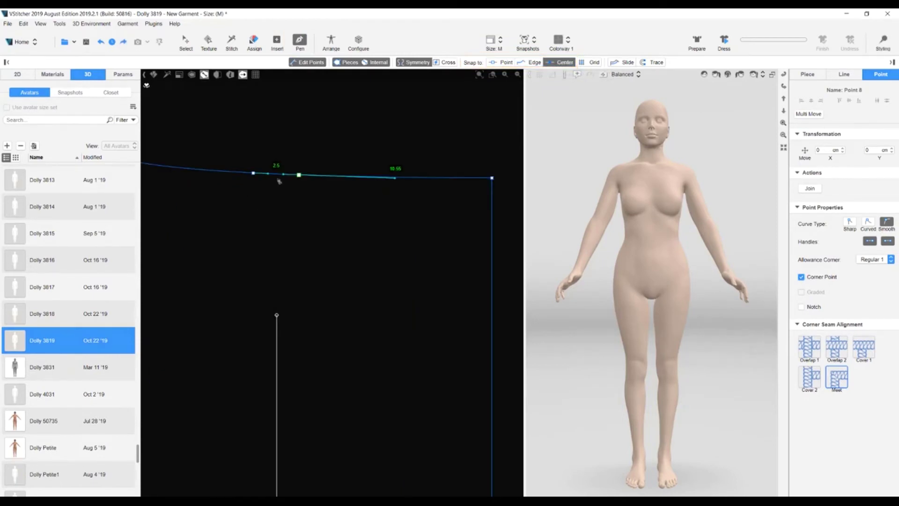
click(277, 175)
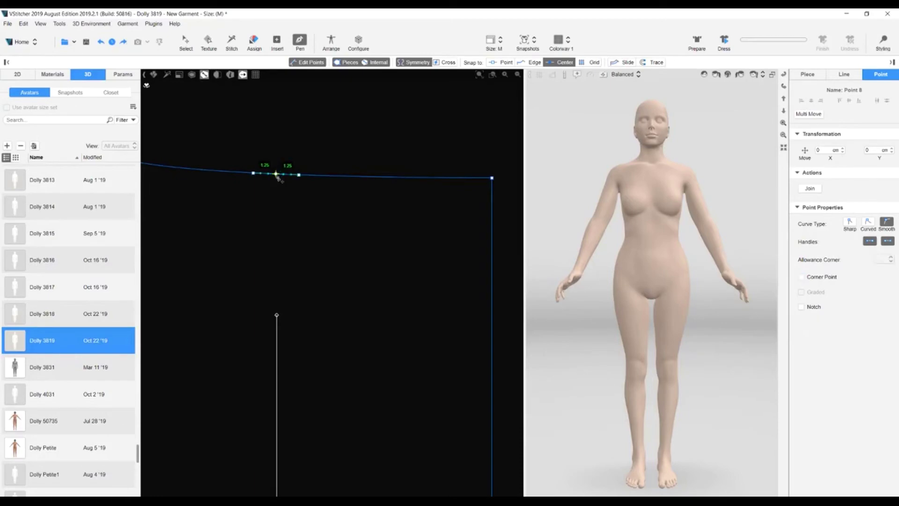
key(Tab)
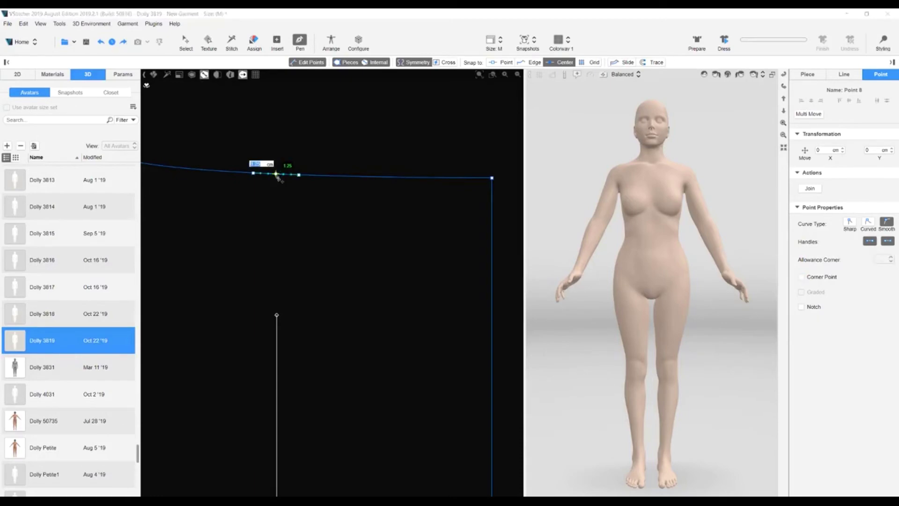
key(Escape)
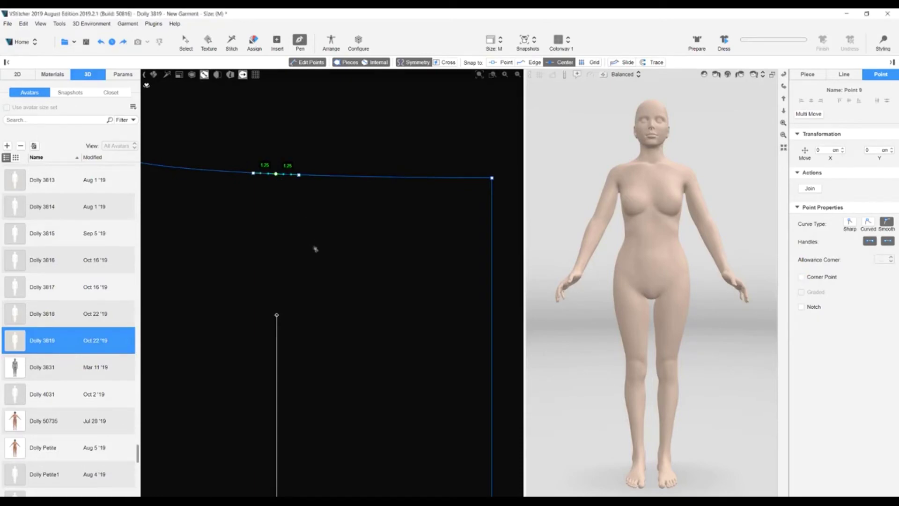
click(802, 277)
scroll(311, 291, down, 2)
scroll(311, 290, down, 1)
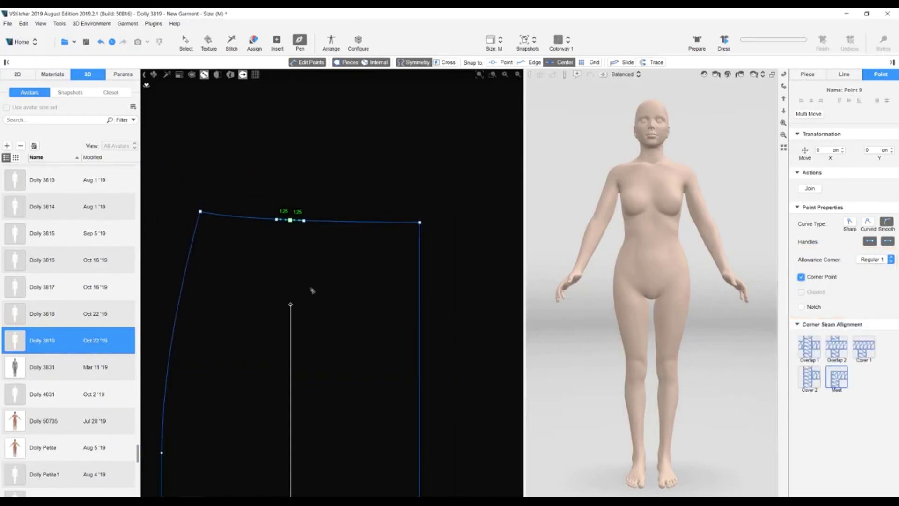
- Move the middle waist point 11 along Y to form the dart tip and set its curve type to Sharp
click(185, 41)
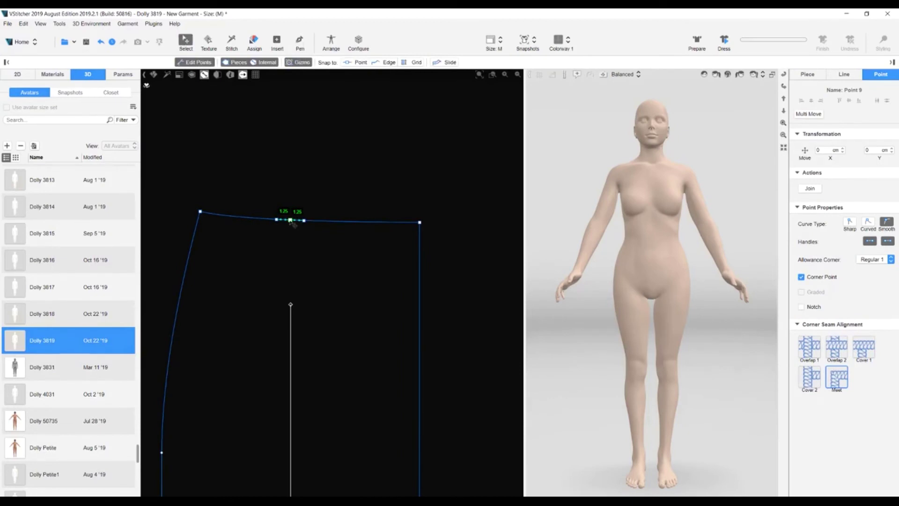
click(867, 150)
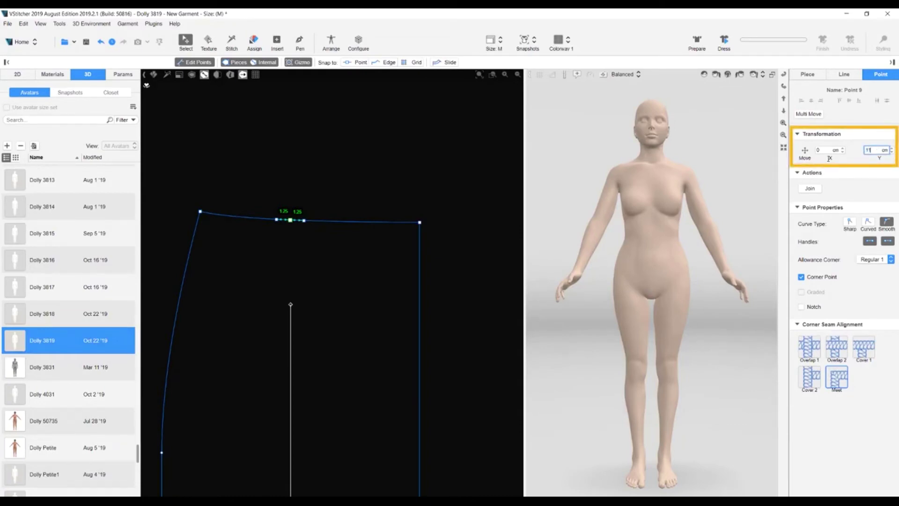
key(Return)
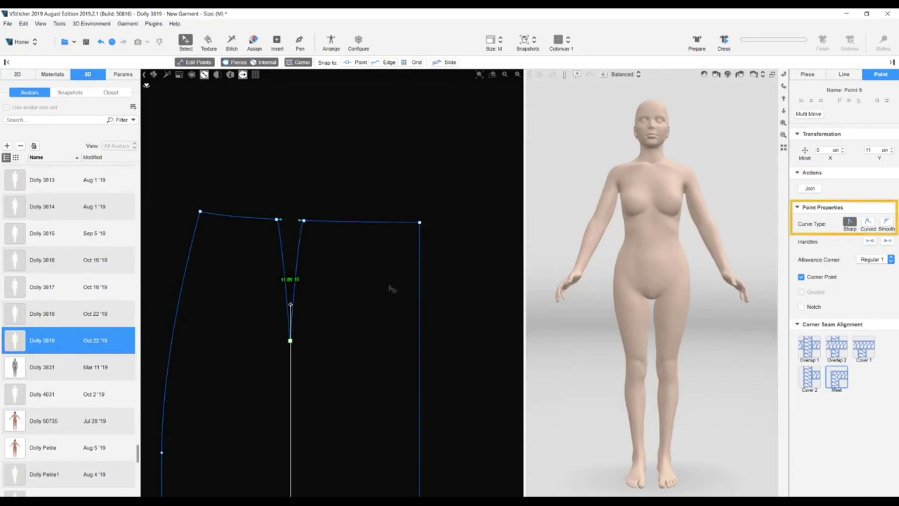
- Collapse the dart-side curve handles of the two waist points to straighten both dart legs
click(304, 220)
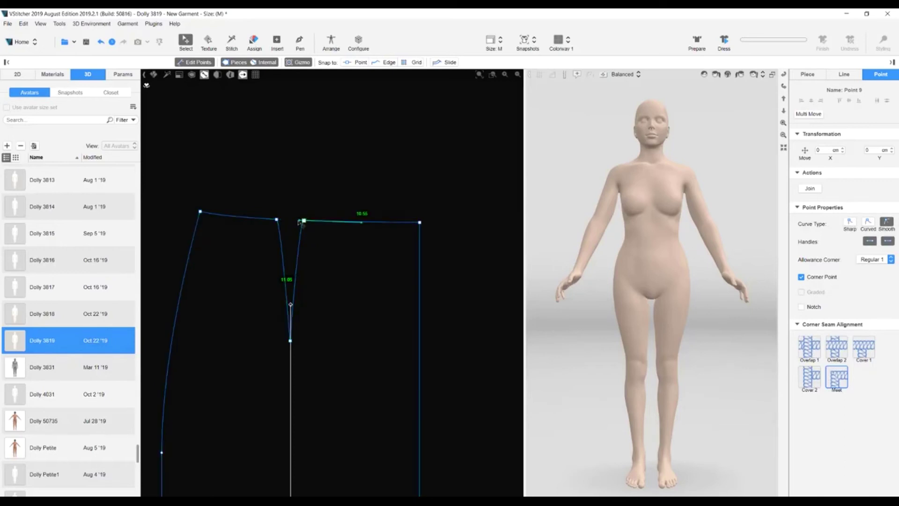
click(278, 219)
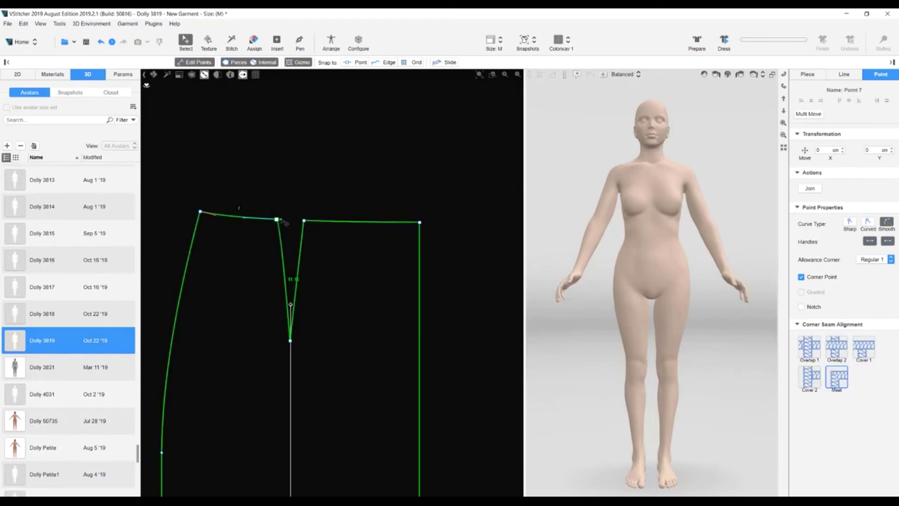
scroll(361, 226, down, 5)
- Shift the second skirt piece sideways and insert a Pleats/Darts dart mid-waist, shortening it to a depth of about 16 cm
click(374, 272)
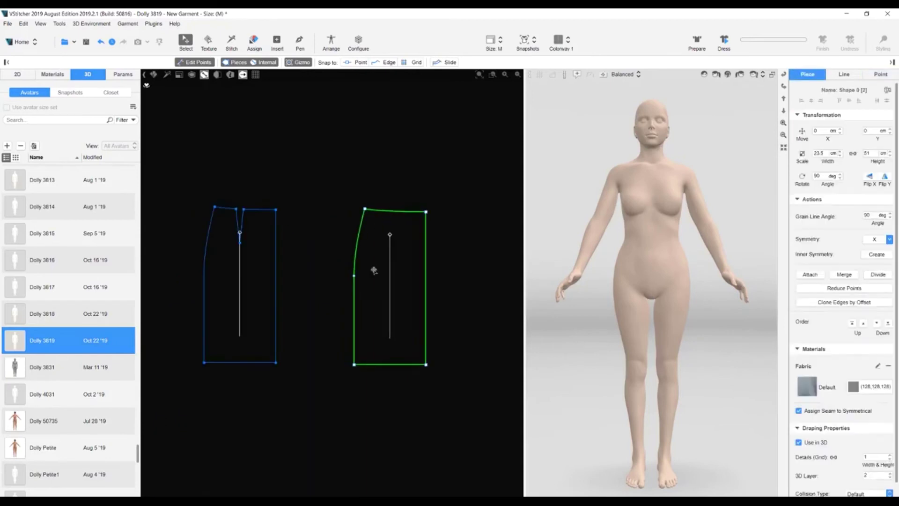
drag(394, 274, 385, 269)
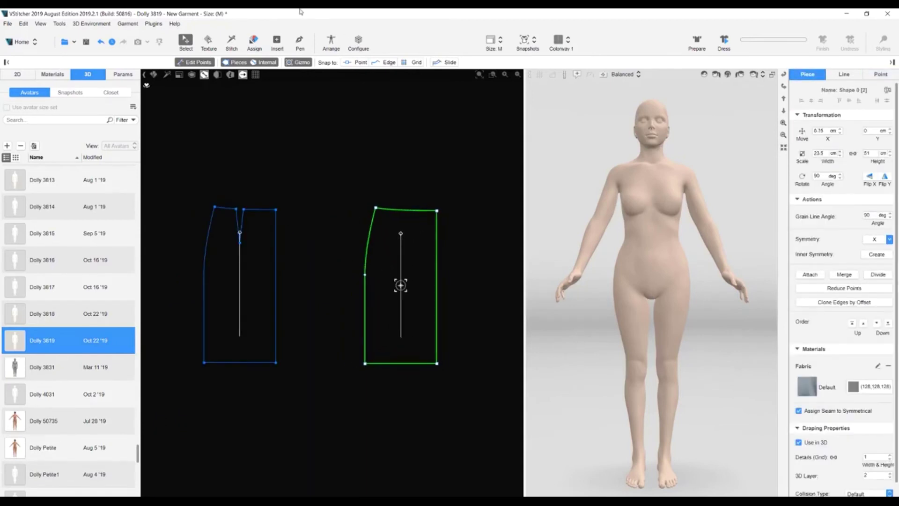
click(277, 42)
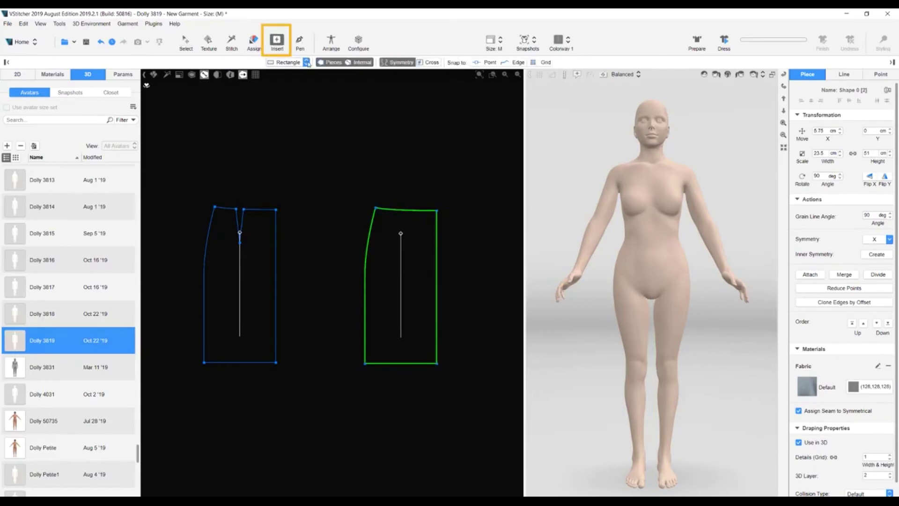
click(306, 62)
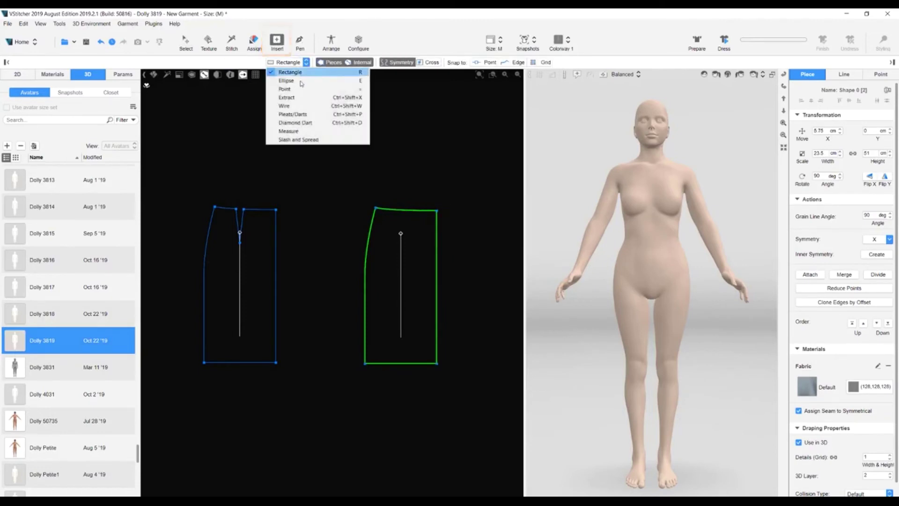
click(299, 115)
scroll(409, 215, up, 1)
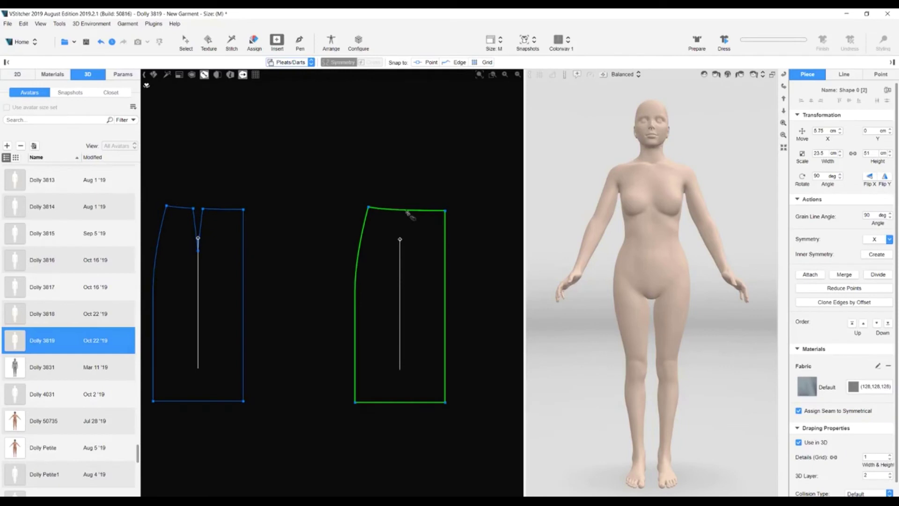
click(406, 211)
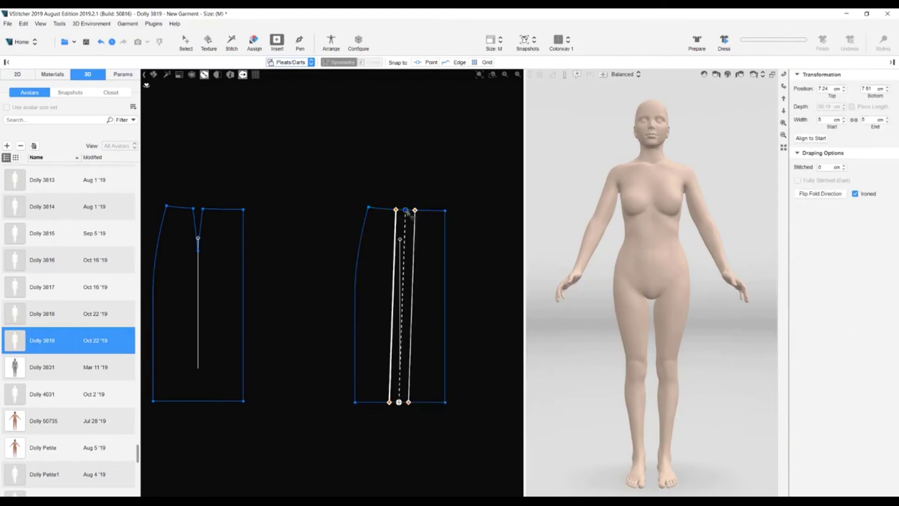
drag(399, 403, 405, 272)
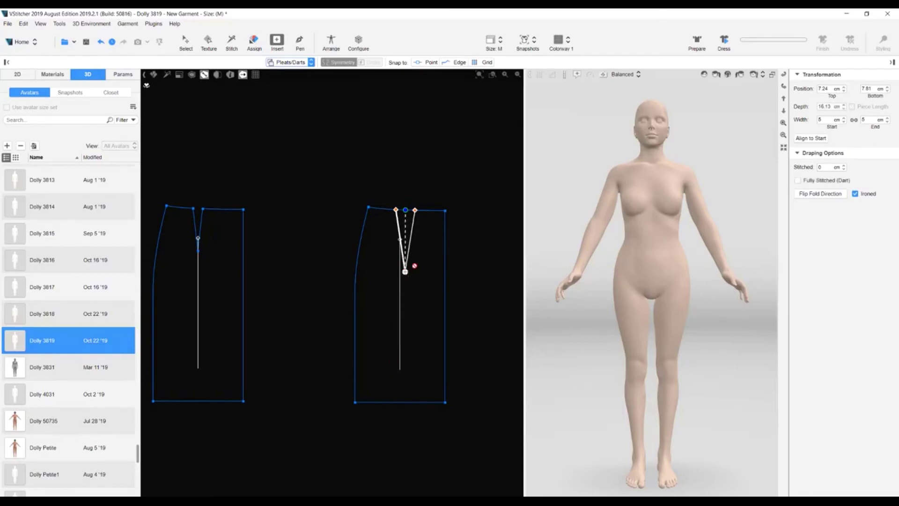
- Set the dart's start and end width to 3.5 cm and its depth to 15 cm, and make it a fully stitched dart
scroll(414, 224, up, 2)
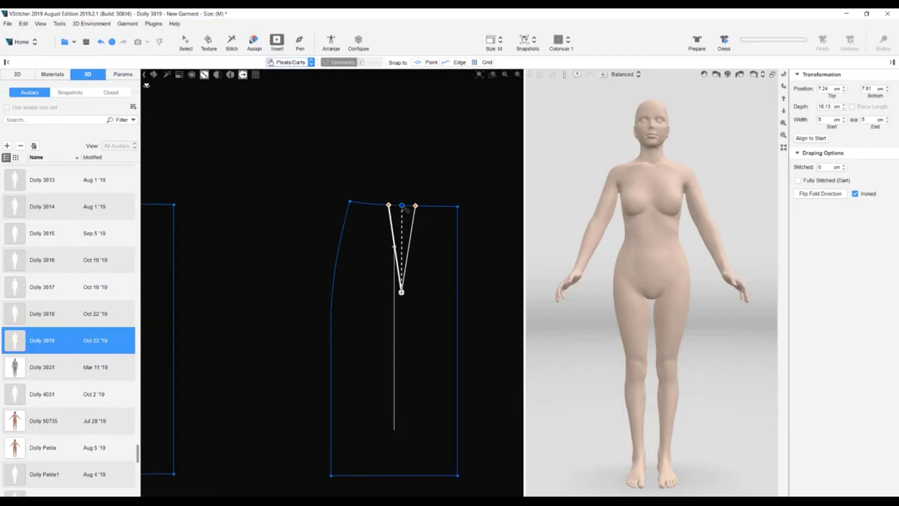
click(824, 121)
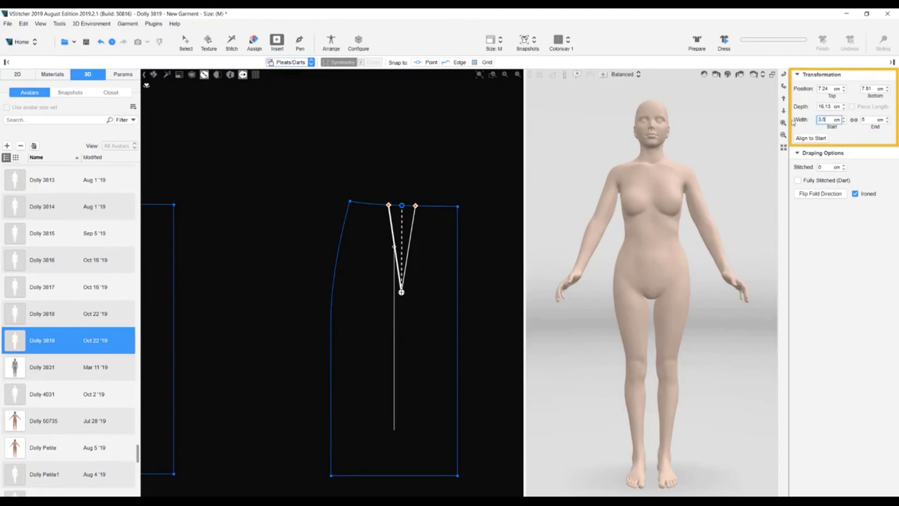
text(3.5)
key(Return)
key(shift+Tab)
text(1)
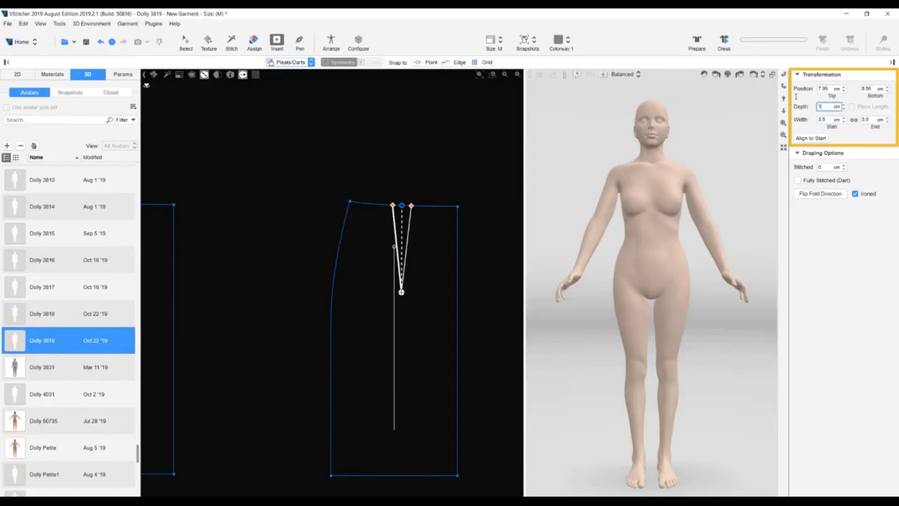
key(Return)
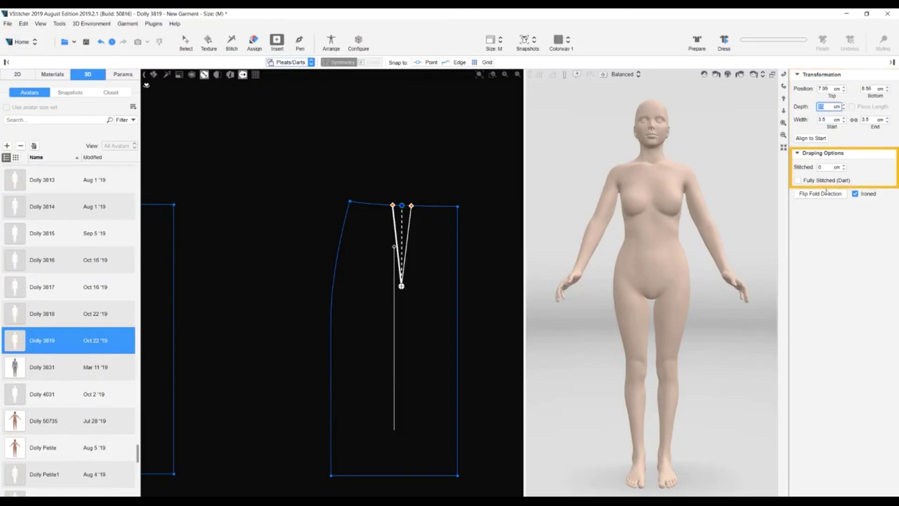
click(799, 180)
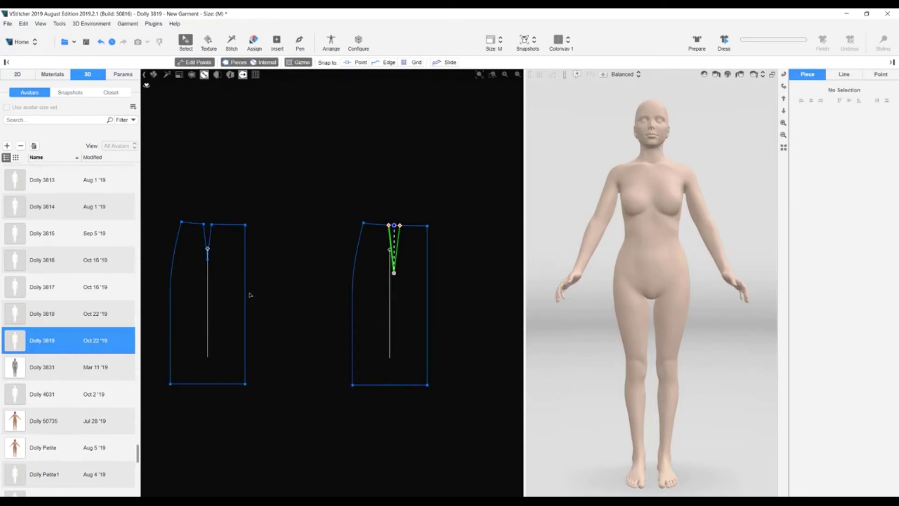
- Create edge symmetry along the straight 50 cm center edge of both half skirt pieces
click(249, 296)
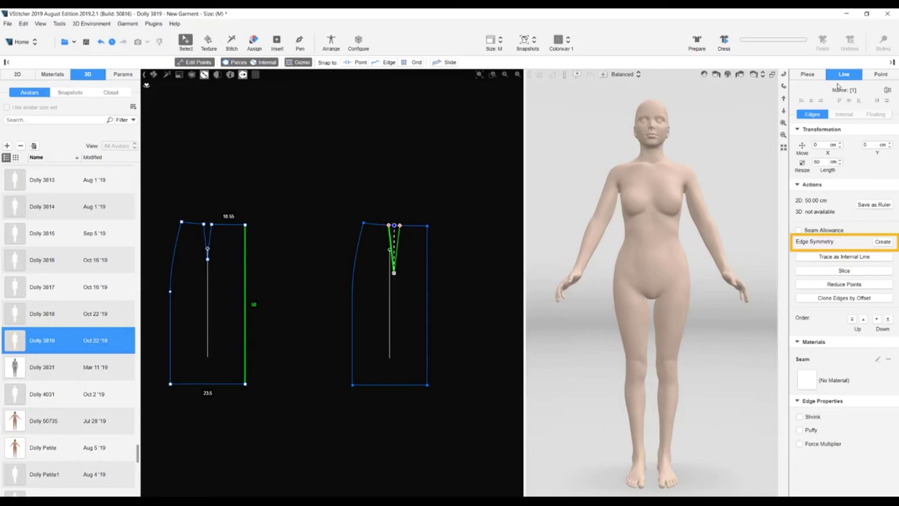
click(883, 246)
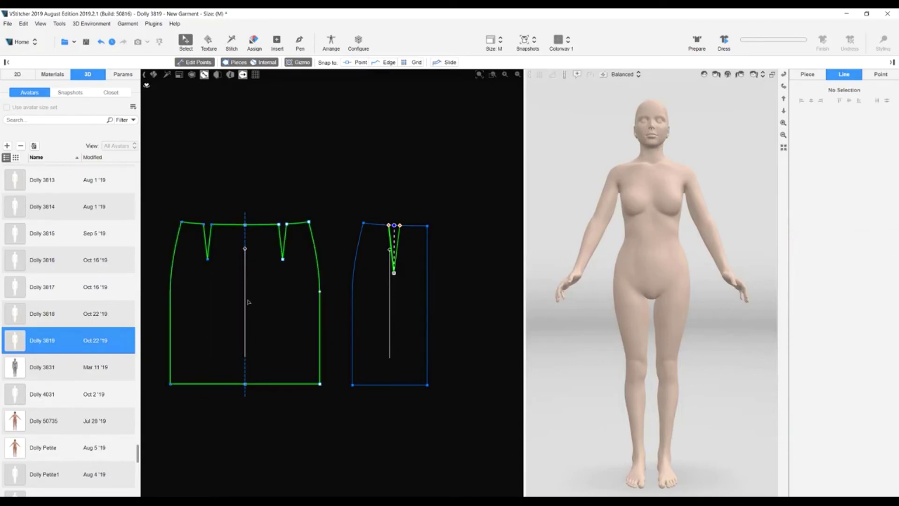
click(436, 305)
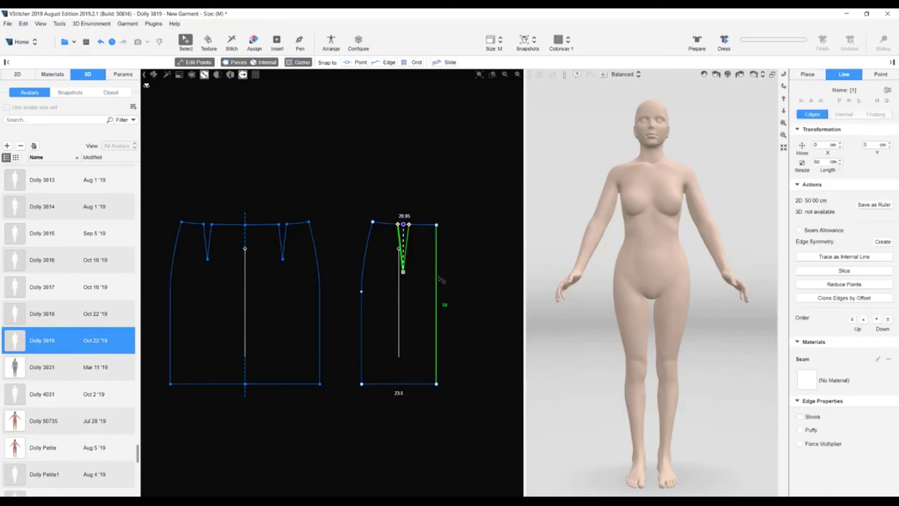
click(888, 242)
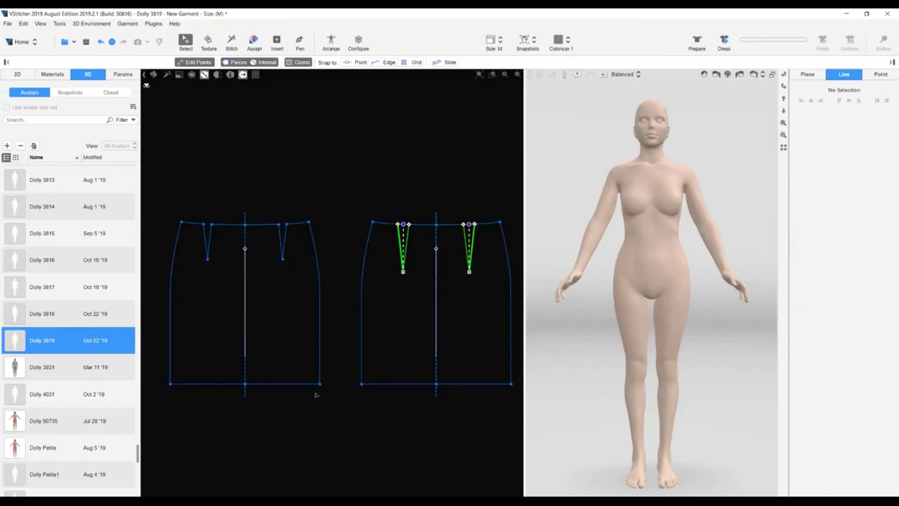
- Rename the piece with the manually drawn darts to FR and the piece with the Pleats/Darts darts to BK
mouse_move(321, 385)
mouse_down()
mouse_move(355, 397)
mouse_move(276, 365)
mouse_move(364, 399)
mouse_move(281, 358)
mouse_move(332, 380)
mouse_move(330, 389)
mouse_up()
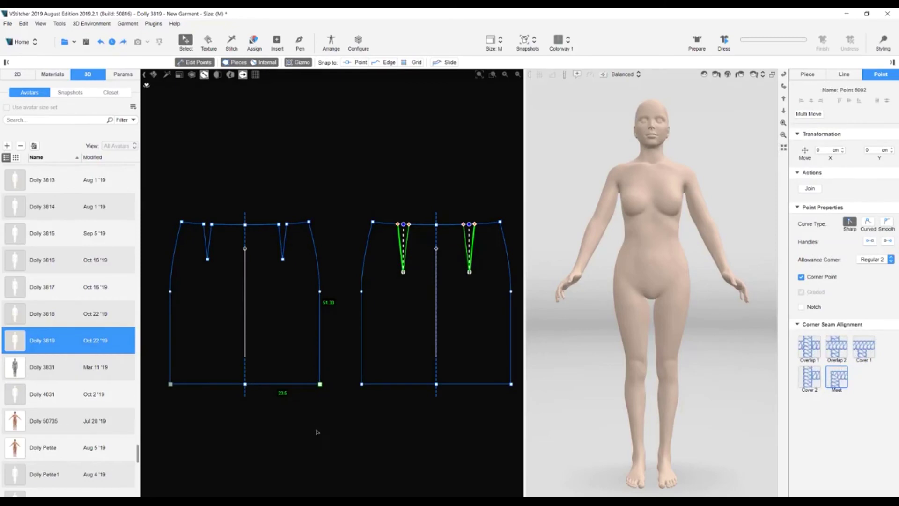
scroll(317, 431, down, 1)
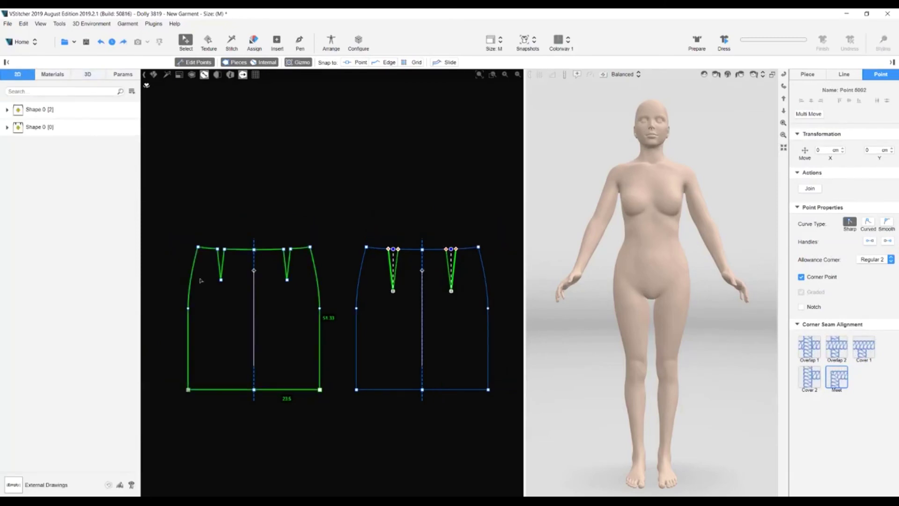
click(236, 329)
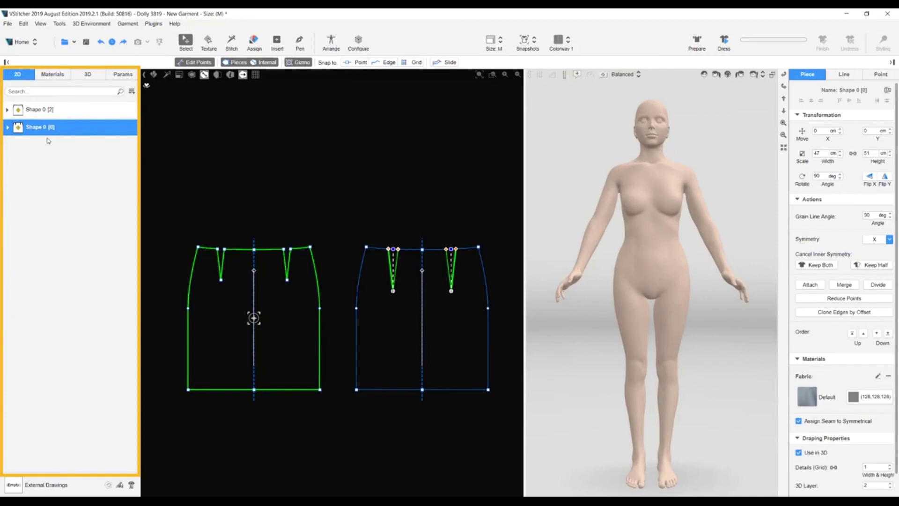
key(F2)
text(FR)
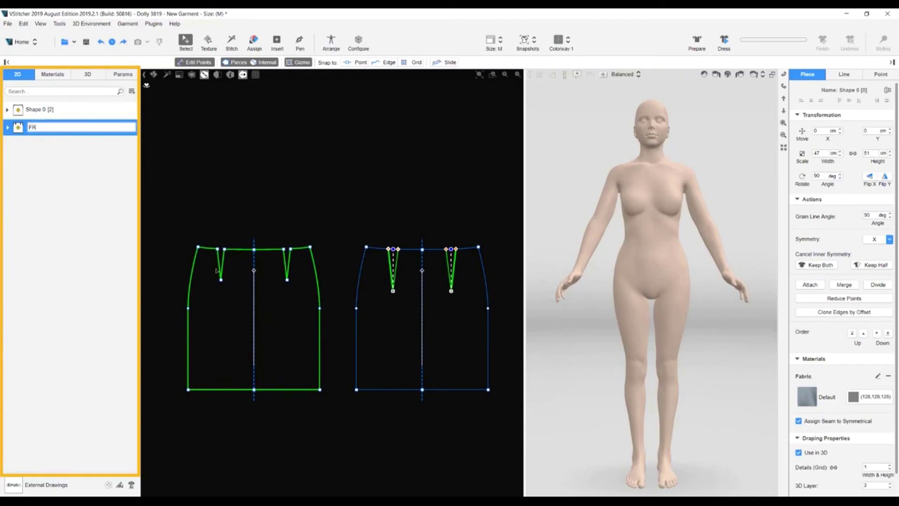
key(Return)
click(35, 110)
key(F2)
text(BK)
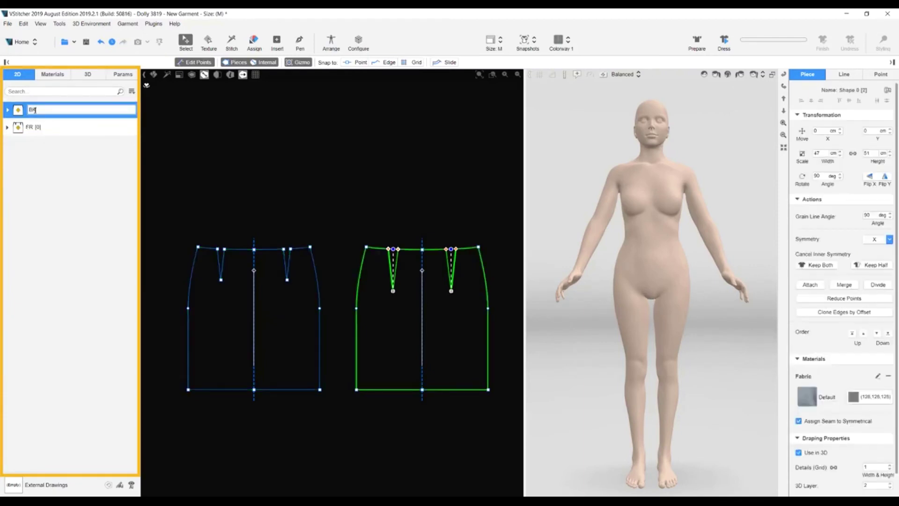
key(Return)
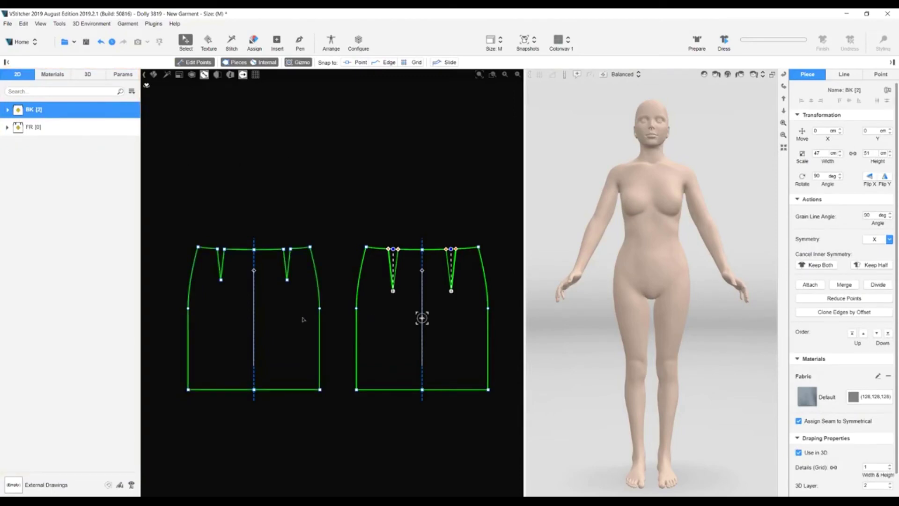
- Arrange the FR piece on the front silhouette's Skirt area and the BK piece on the back silhouette's Skirt area
click(331, 42)
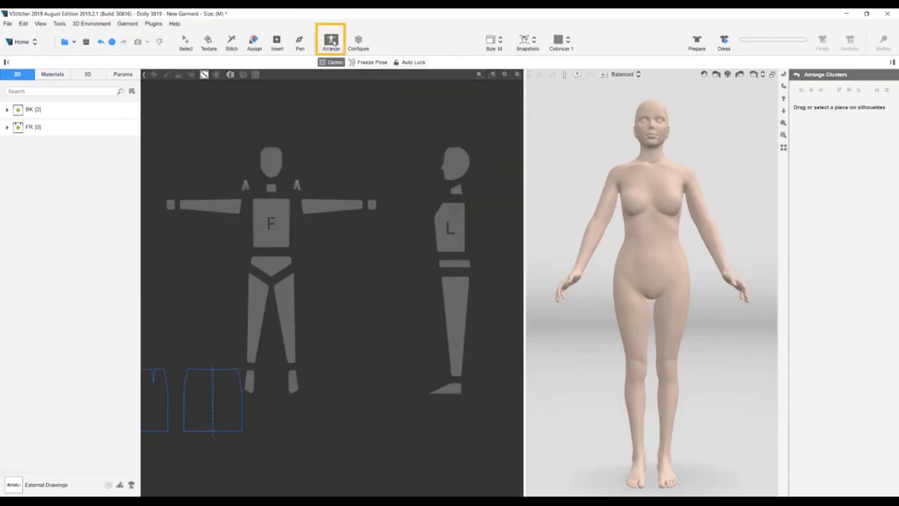
drag(170, 372, 274, 290)
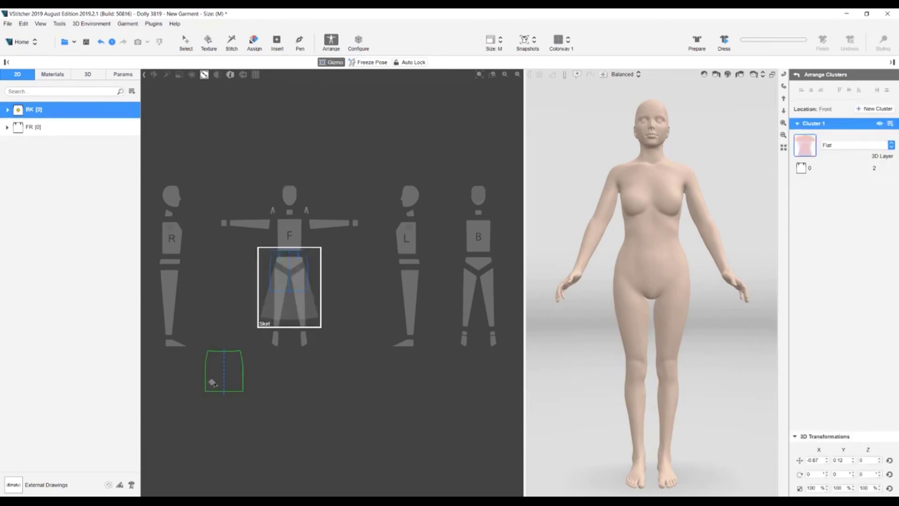
drag(211, 382, 468, 283)
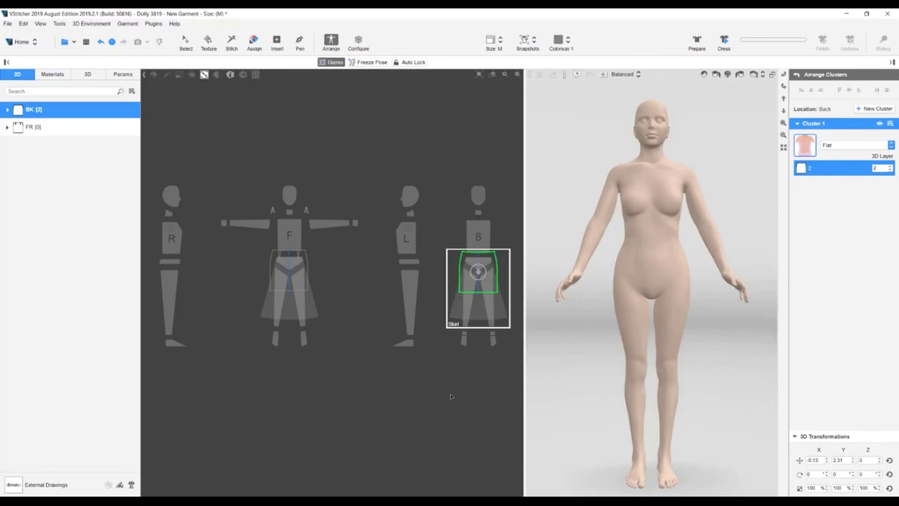
- Prepare the garment in 3D and raise the front and back pieces to waist height on the avatar, about -4.8 on Y
click(697, 41)
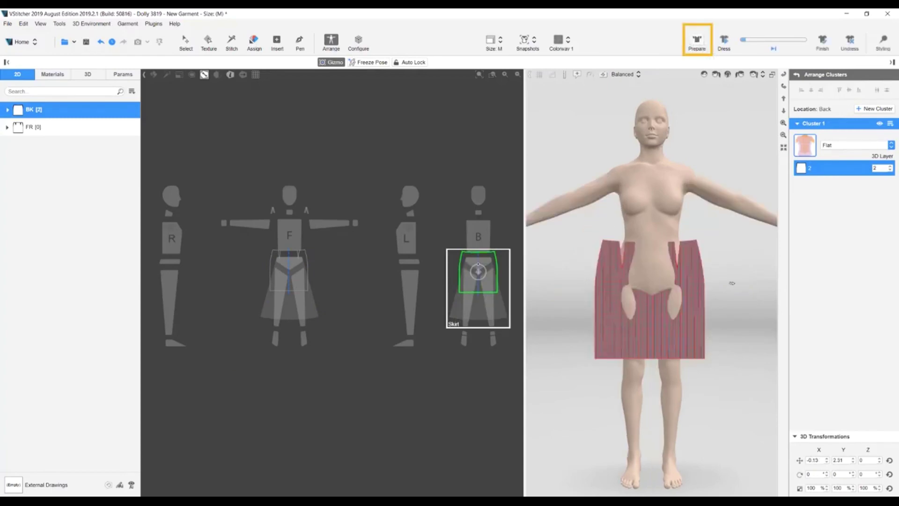
click(686, 303)
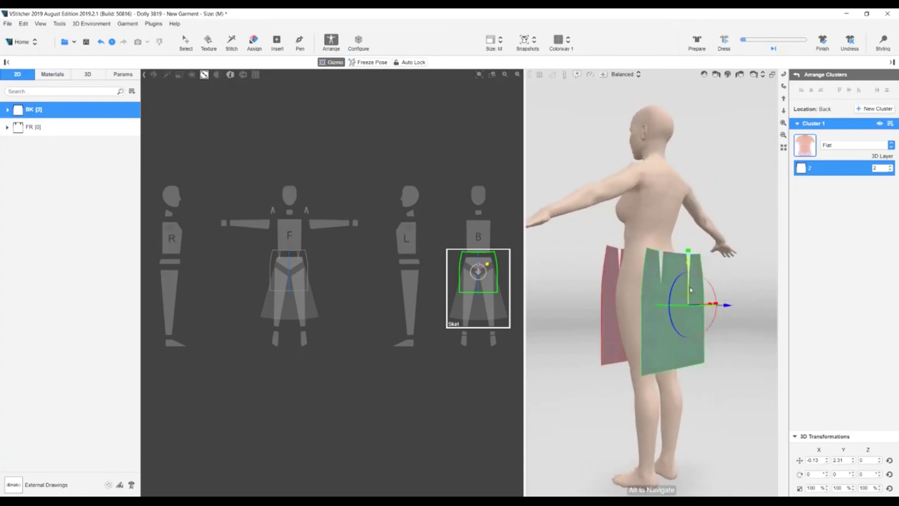
drag(689, 264, 688, 253)
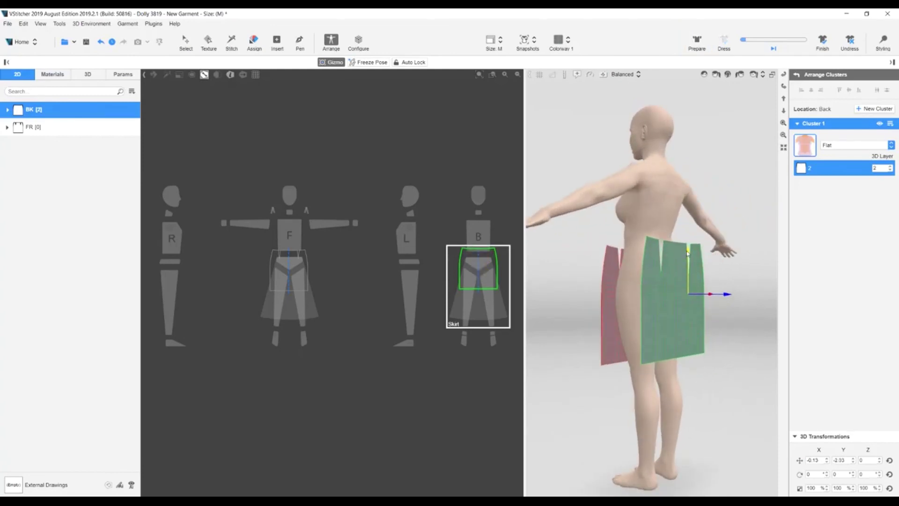
drag(687, 295, 580, 327)
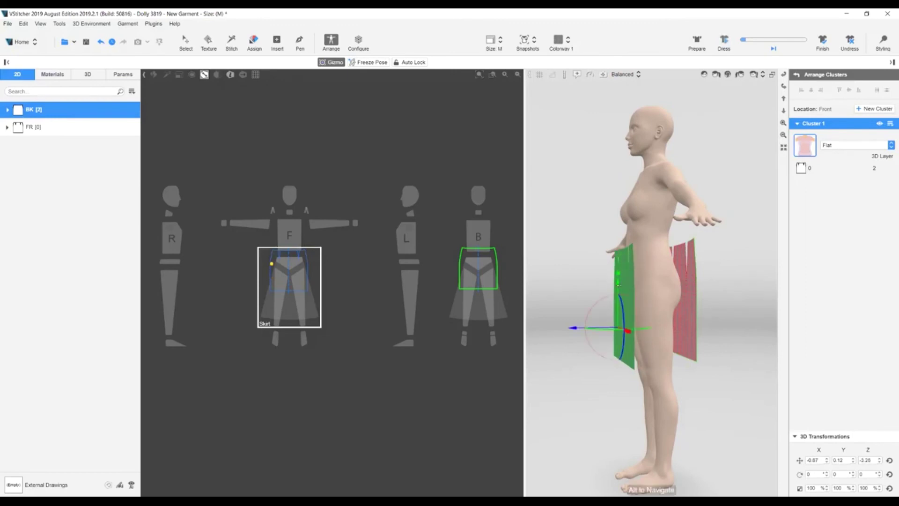
drag(617, 285, 616, 273)
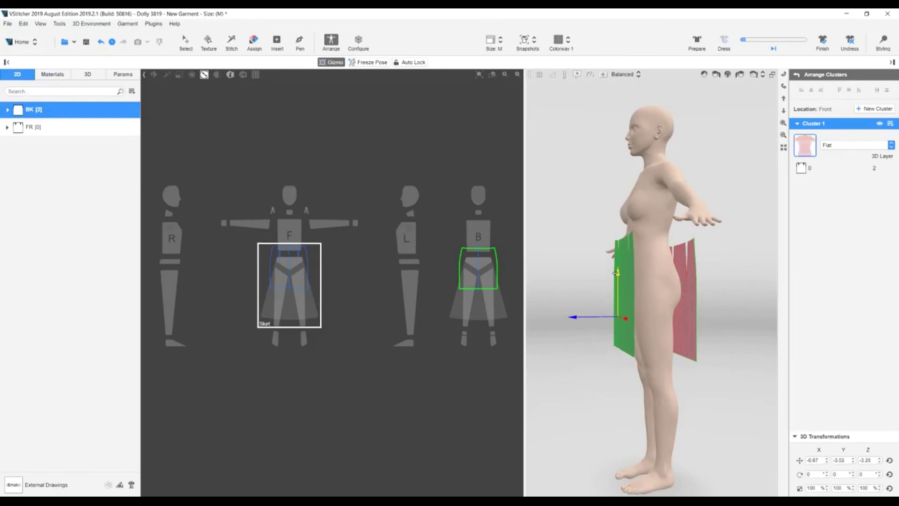
drag(757, 308, 565, 285)
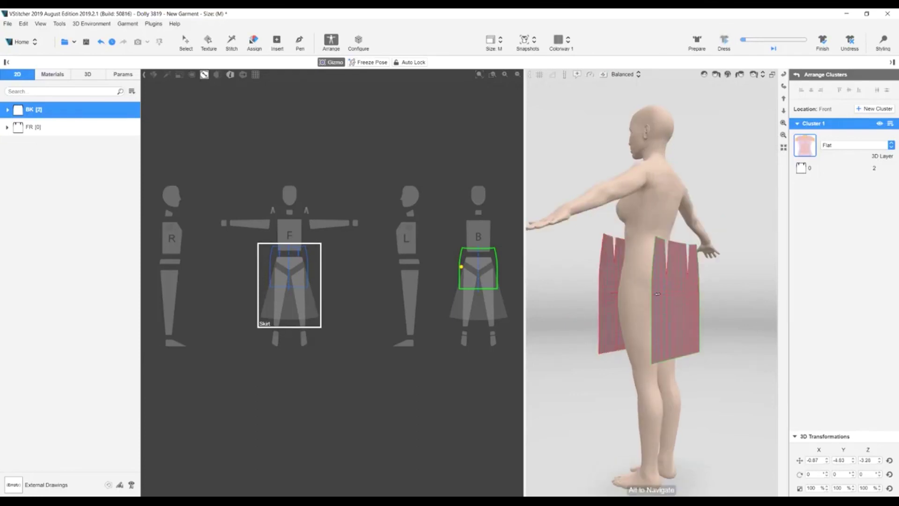
click(478, 277)
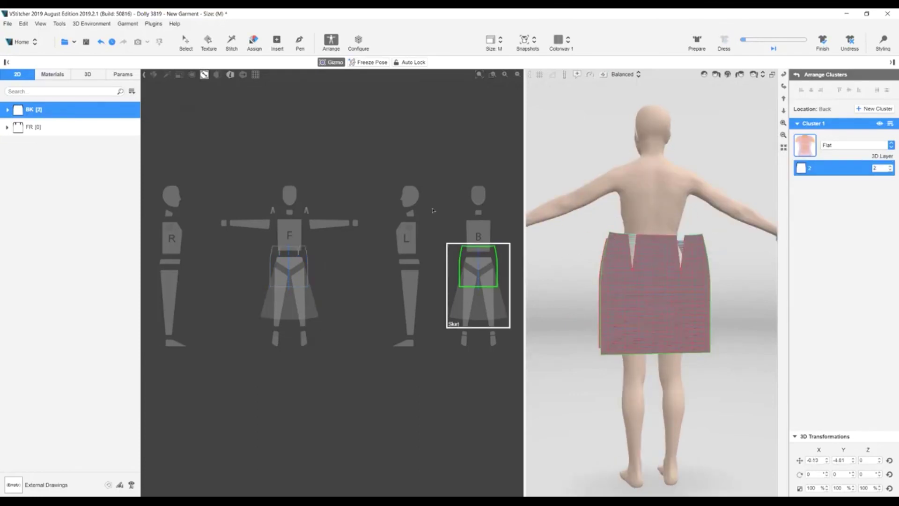
- Select a waist dart on the back piece to check its settings, and examine the front piece's darts on the avatar
click(185, 45)
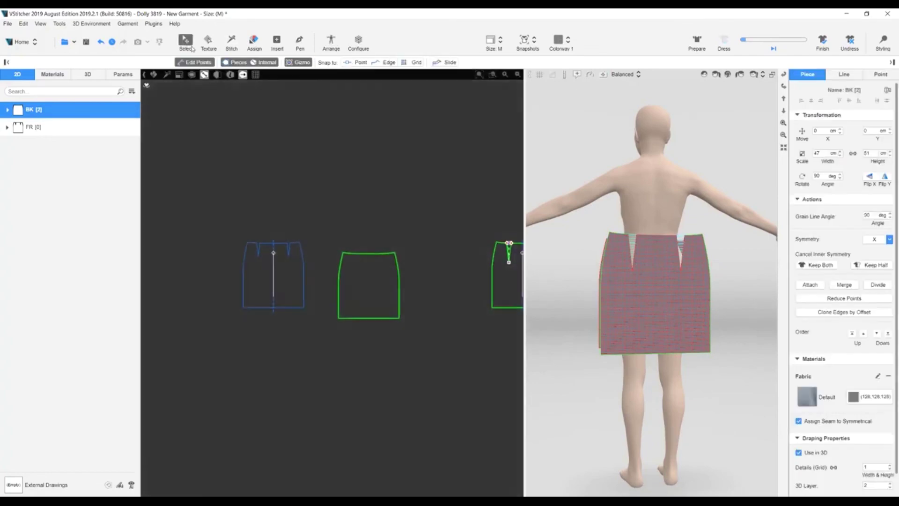
scroll(409, 258, up, 2)
scroll(409, 257, up, 1)
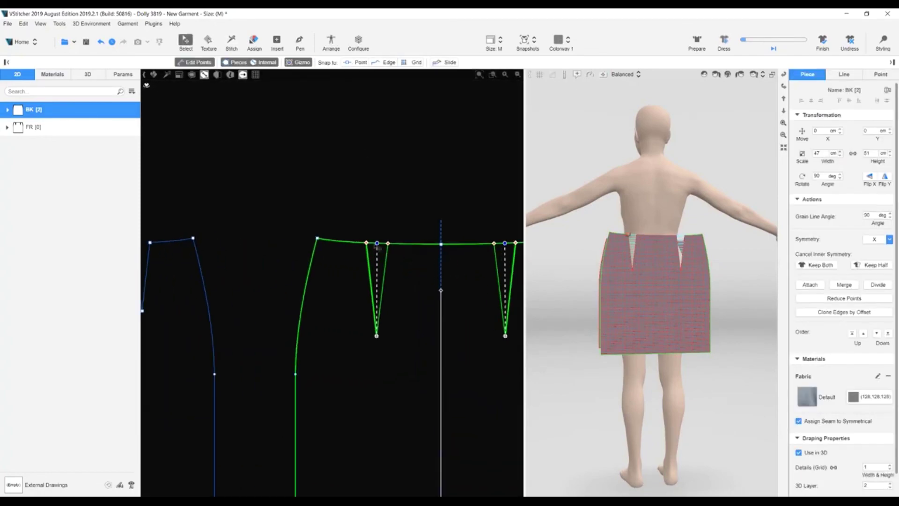
click(379, 247)
drag(538, 281, 565, 282)
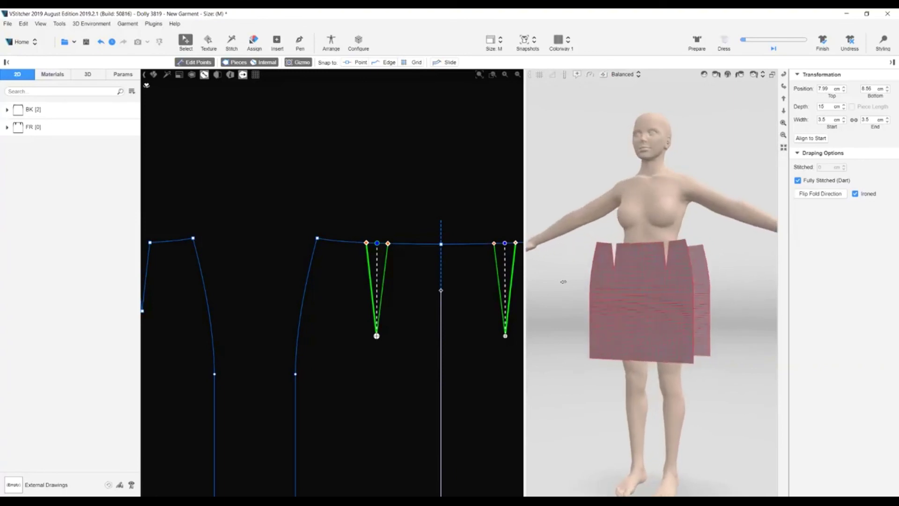
- Stitch the two legs of each waist dart together on the front (FR) piece with the Stitch tool
scroll(315, 375, down, 2)
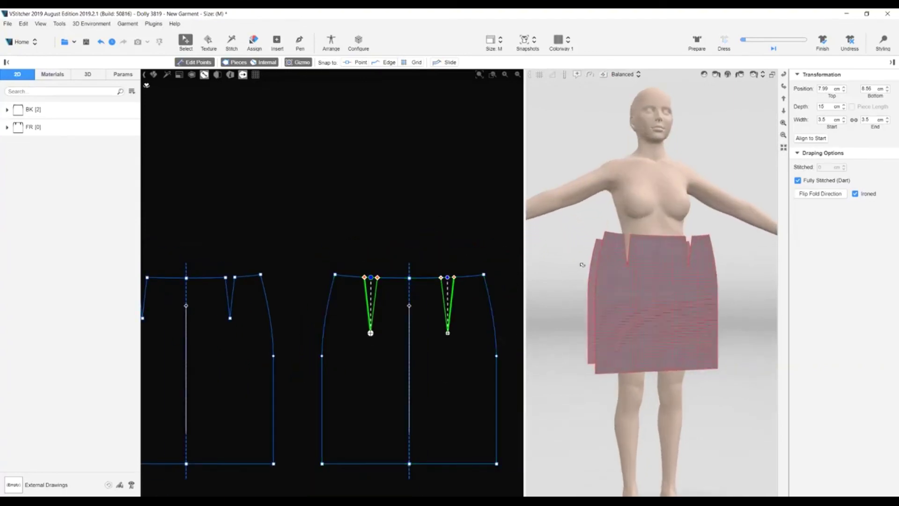
click(232, 42)
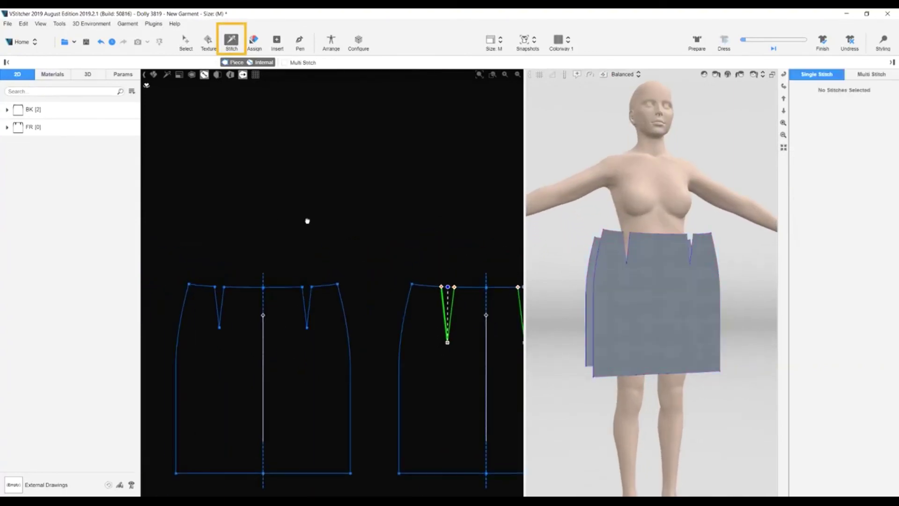
scroll(223, 303, up, 1)
click(223, 303)
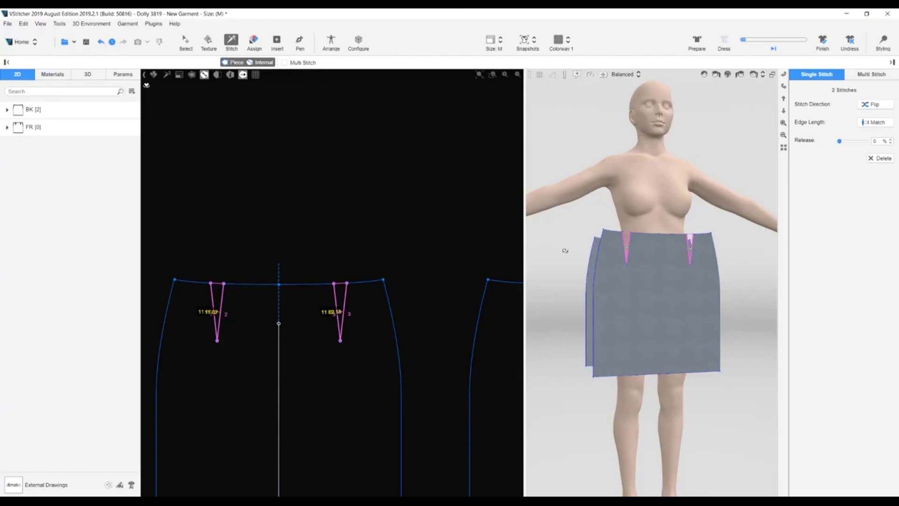
- Stitch the side seams of the front piece to the matching side seams of the back piece
right_drag(565, 250, 764, 280)
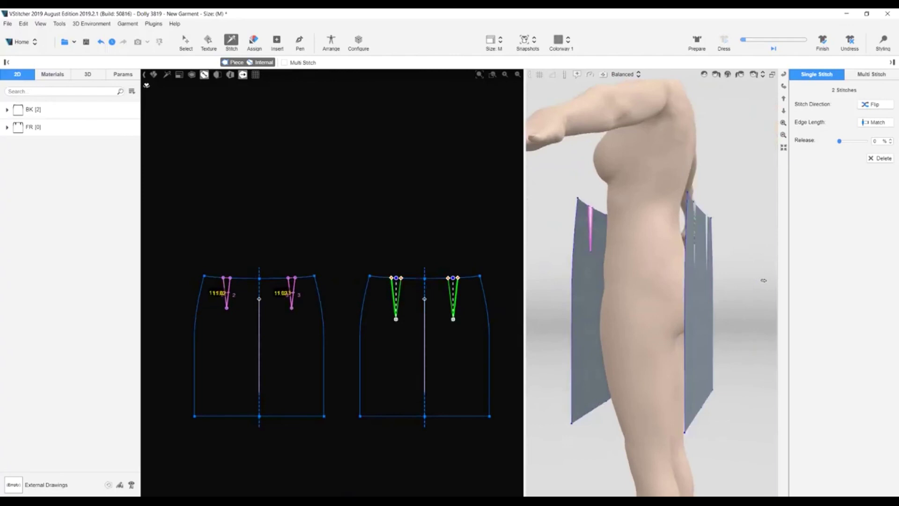
scroll(402, 324, up, 1)
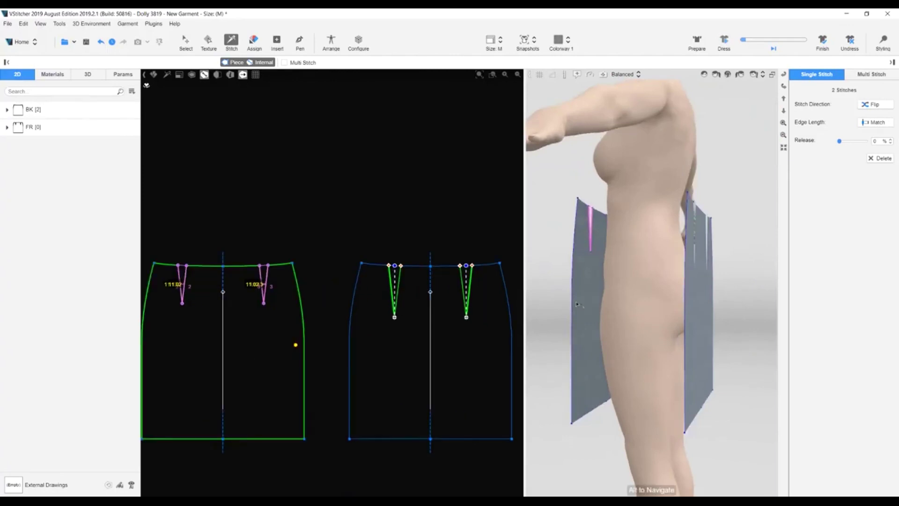
click(247, 343)
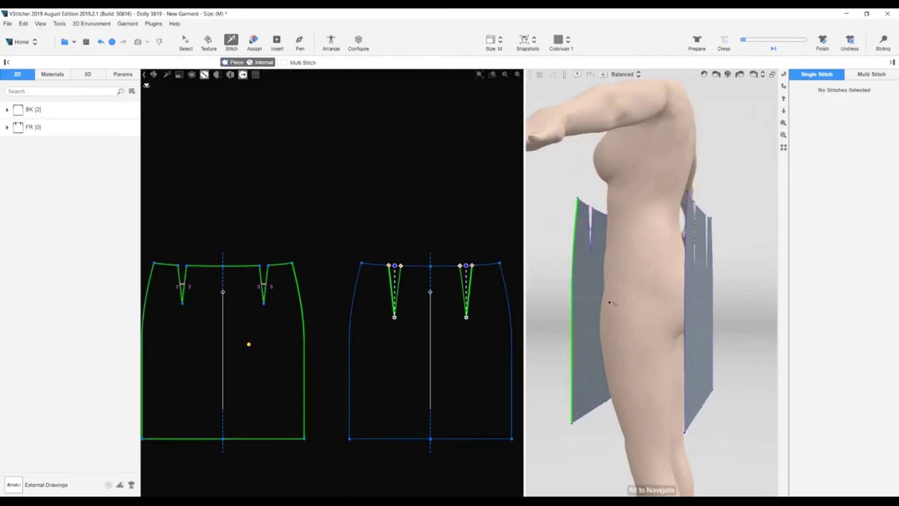
click(689, 299)
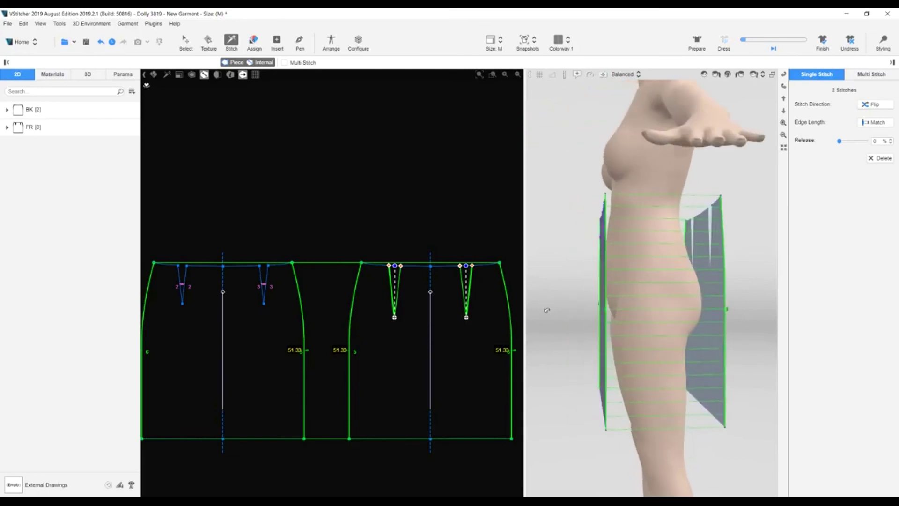
- Check the side seam stitches around the avatar and dress it with the stitched skirt
drag(552, 307, 529, 307)
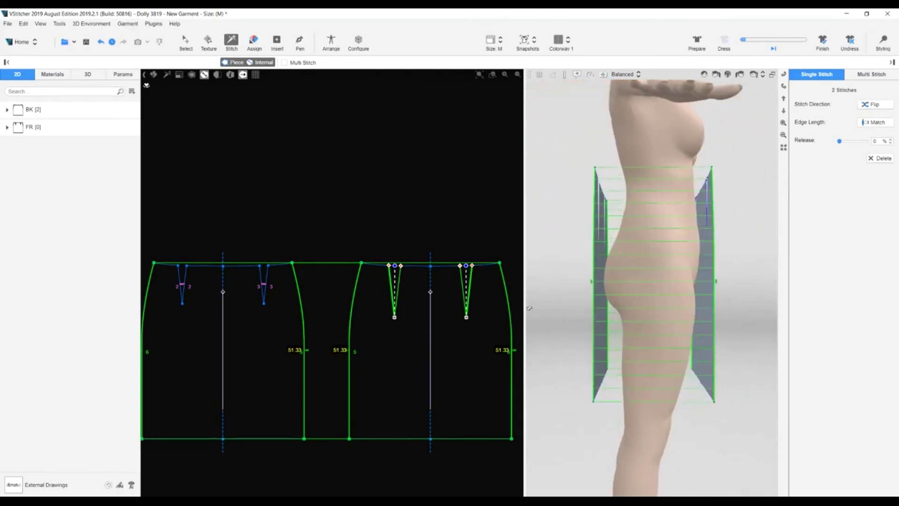
drag(529, 308, 537, 286)
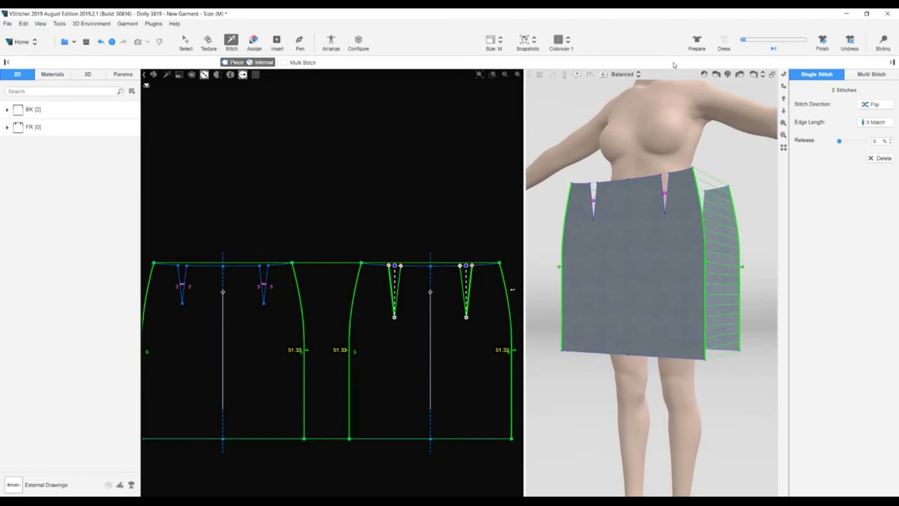
click(726, 41)
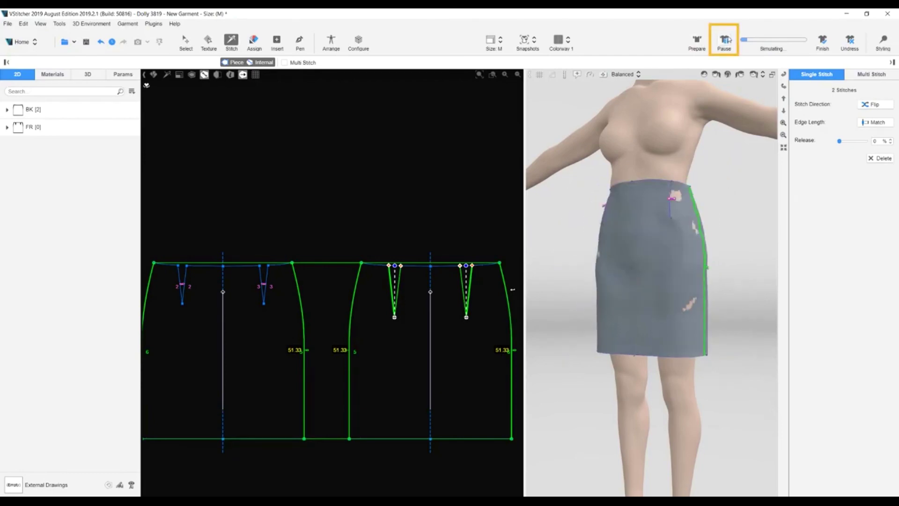